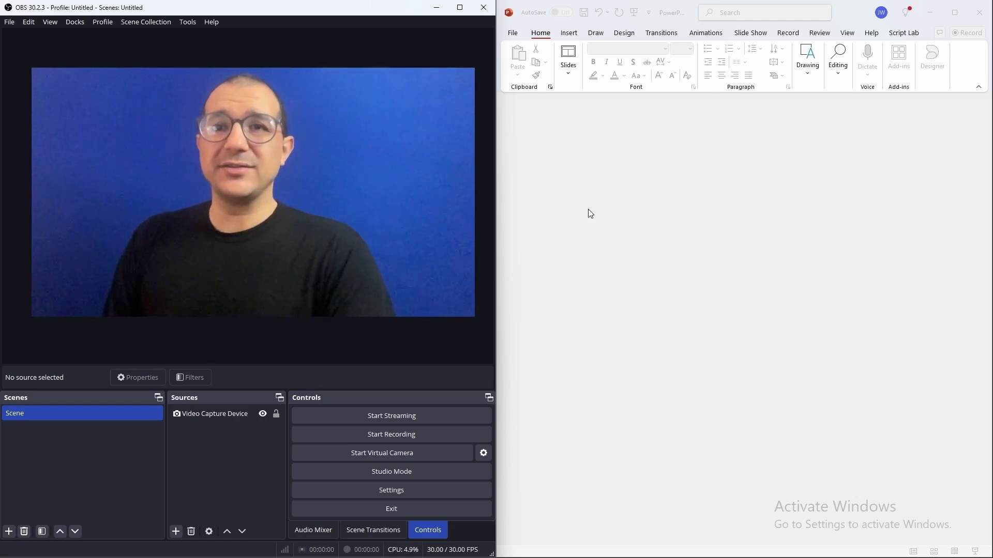
Open UUinsome_OBS_Collections/UUinsome_Windows_Collection.json in the UUinsome GitHub repository
{"action": "mouse_move", "coordinate": [472, 550]}
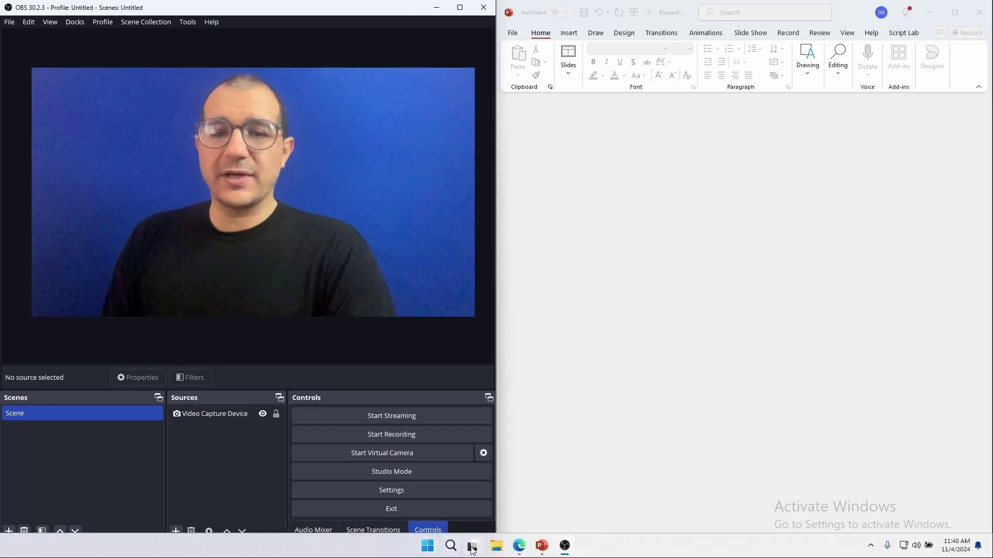
{"action": "left_click", "coordinate": [519, 546]}
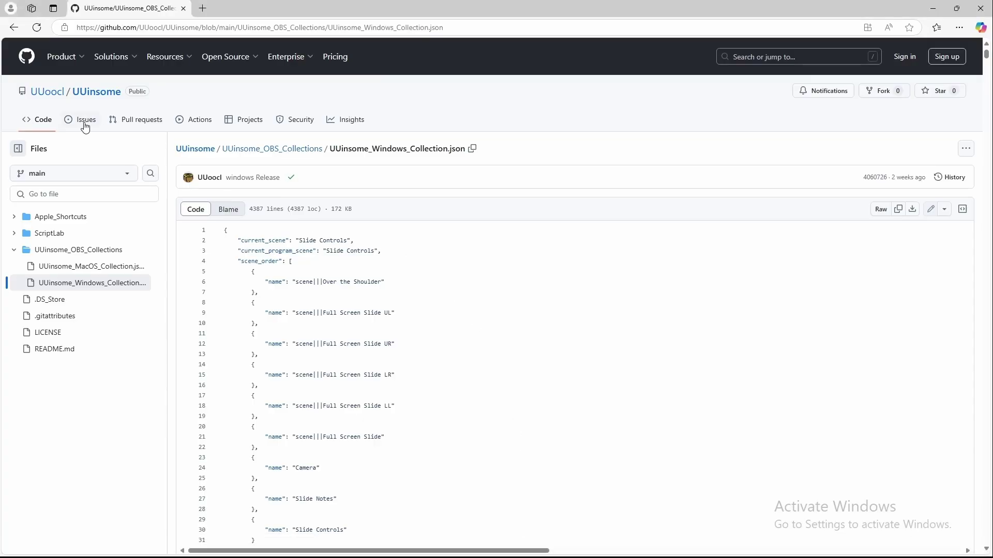
{"action": "left_click", "coordinate": [207, 150]}
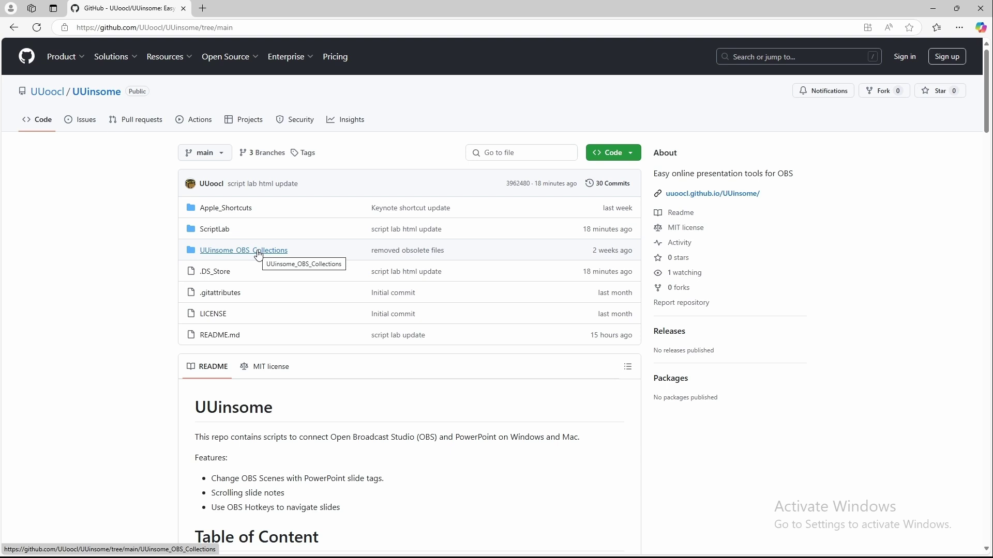
{"action": "left_click", "coordinate": [259, 253]}
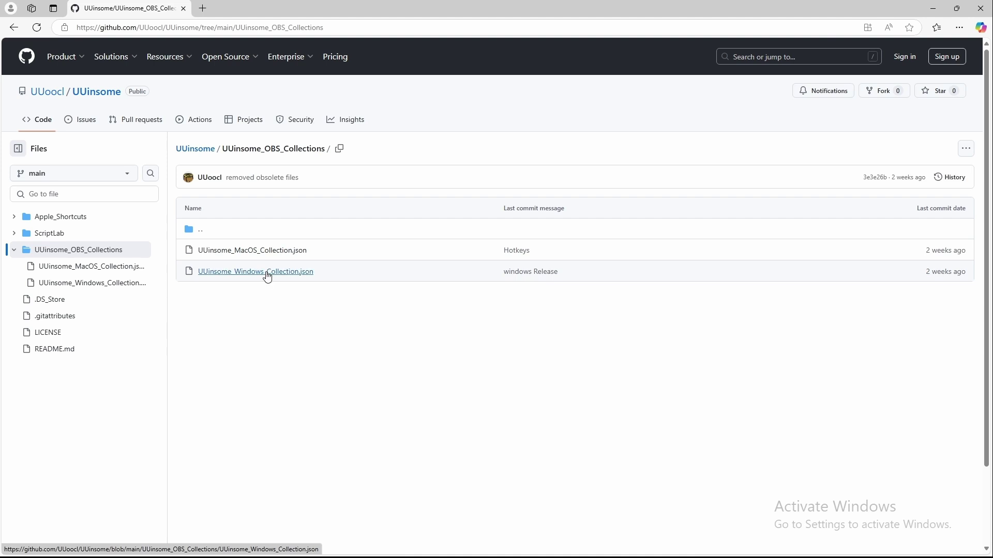
{"action": "left_click", "coordinate": [267, 274]}
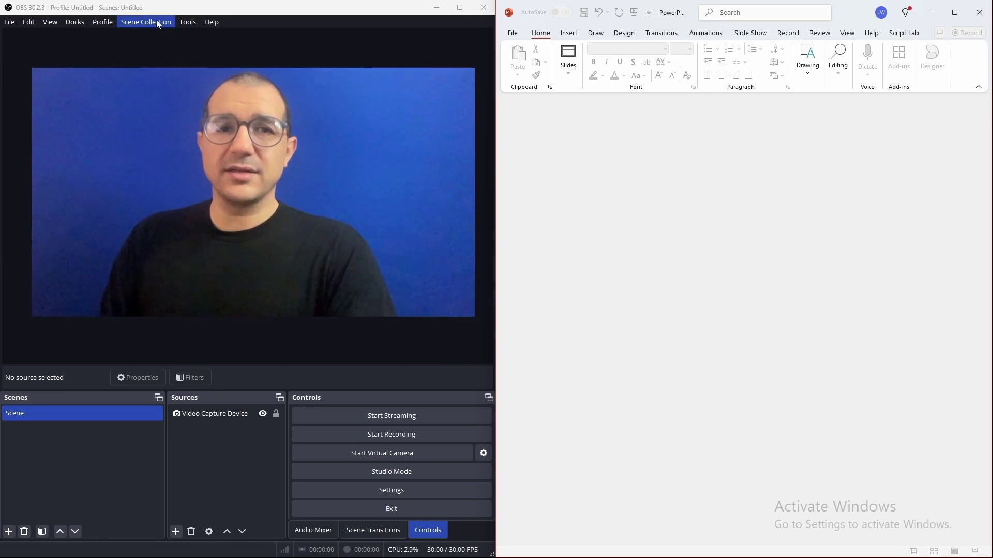
Start importing UUinsome_Windows_Collection, cancel the import, and reopen the Scene Collection list
{"action": "left_click", "coordinate": [155, 20]}
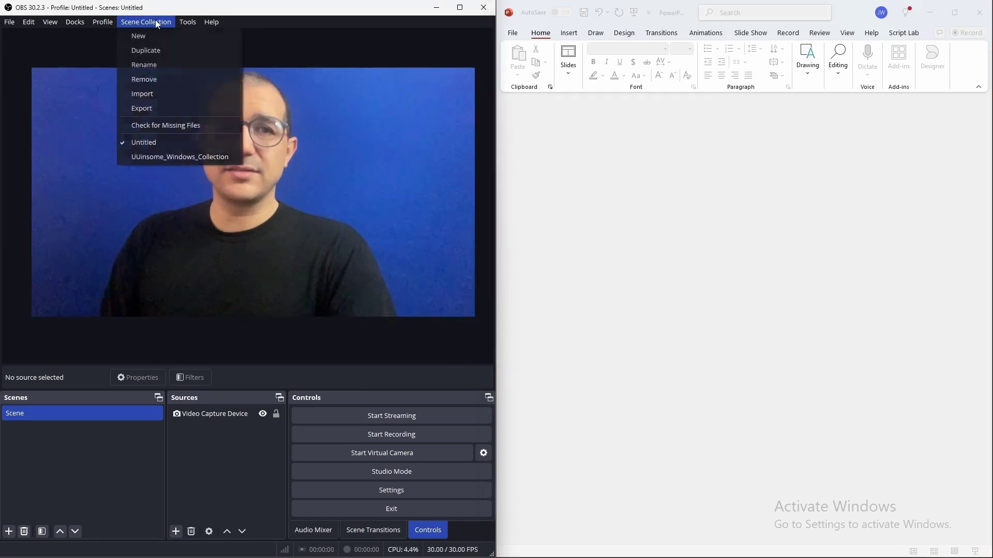
{"action": "left_click", "coordinate": [142, 94]}
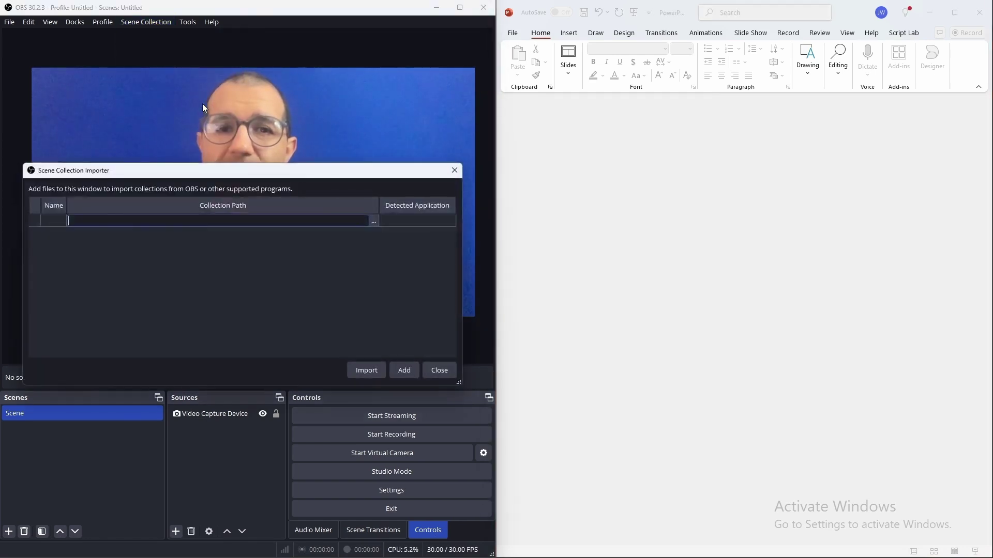
{"action": "left_click", "coordinate": [373, 222]}
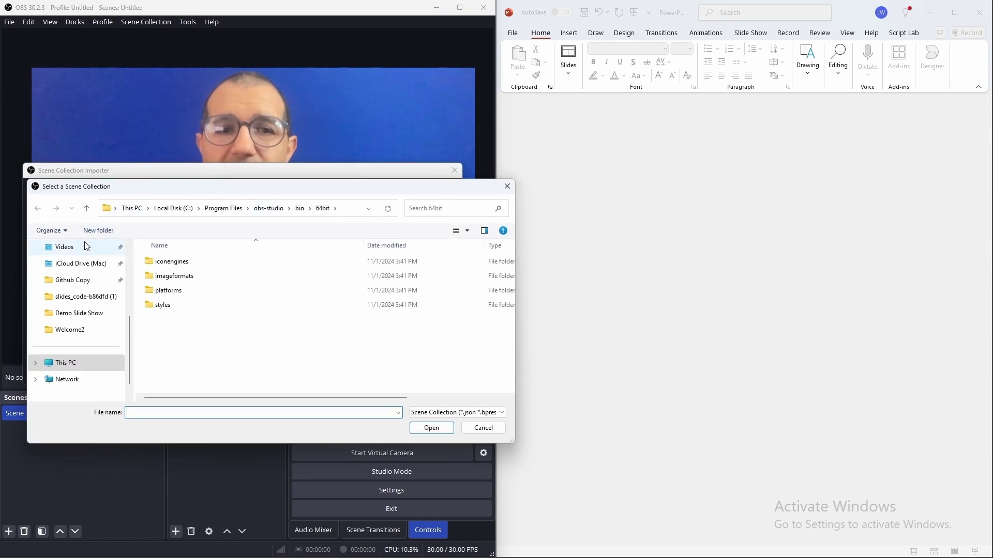
{"action": "left_click", "coordinate": [72, 280]}
{"action": "left_click", "coordinate": [198, 276]}
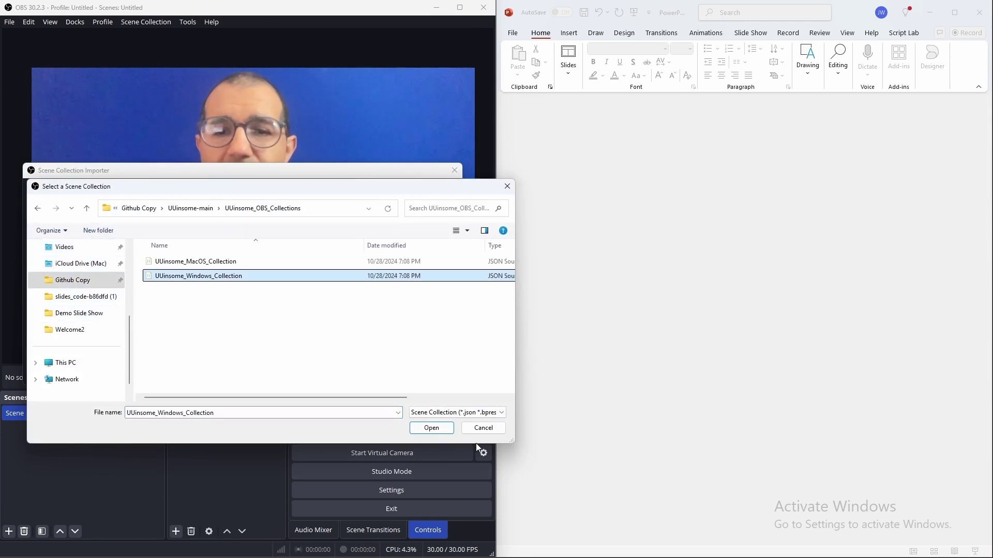
{"action": "left_click", "coordinate": [483, 427]}
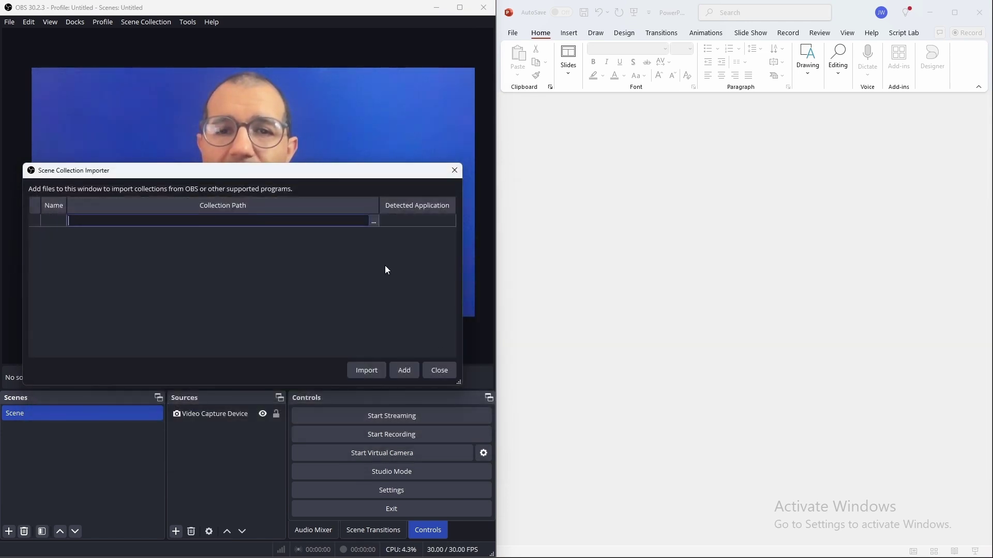
{"action": "left_click", "coordinate": [442, 370]}
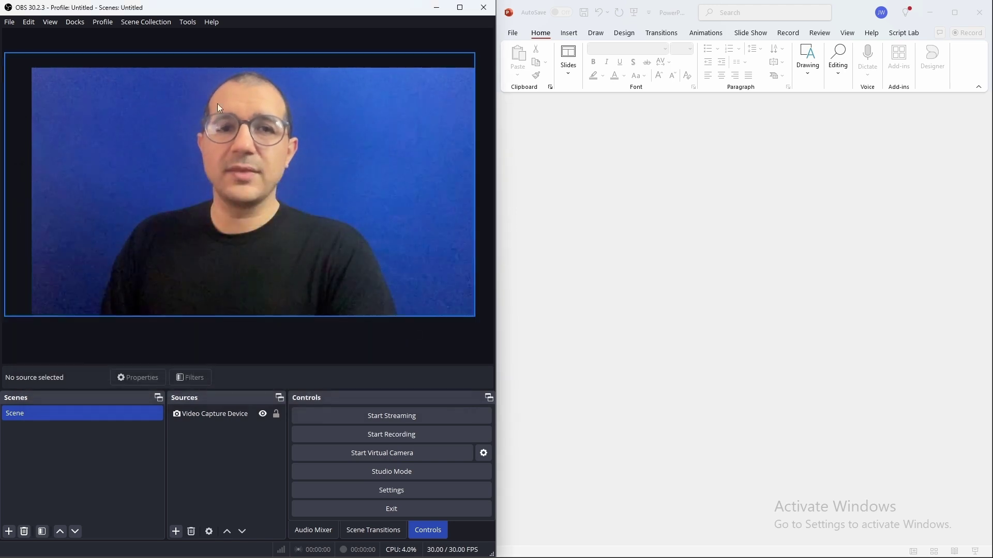
{"action": "left_click", "coordinate": [143, 25]}
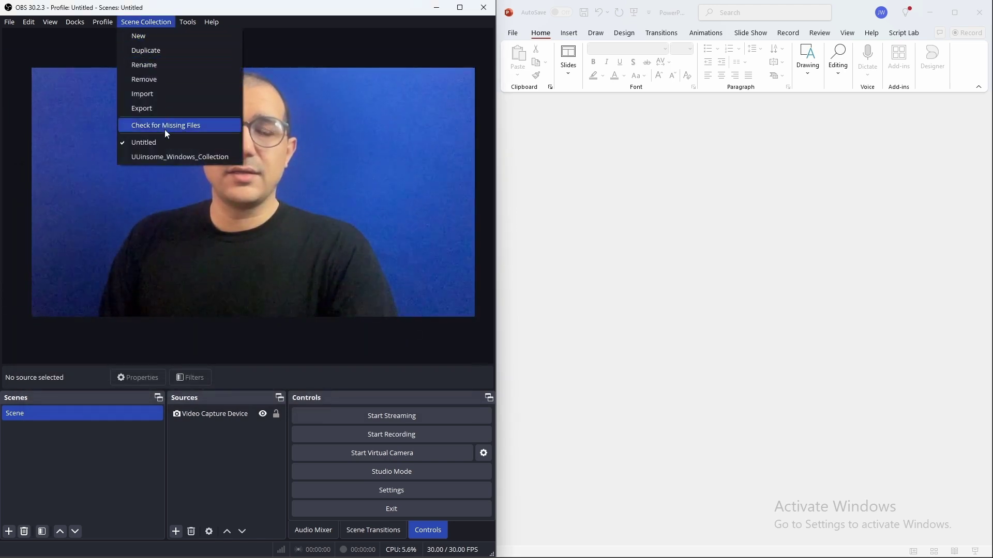
Load UUinsome_Windows_Collection, enable the WebSocket server, and view its port 4455 connect info
{"action": "left_click", "coordinate": [174, 156]}
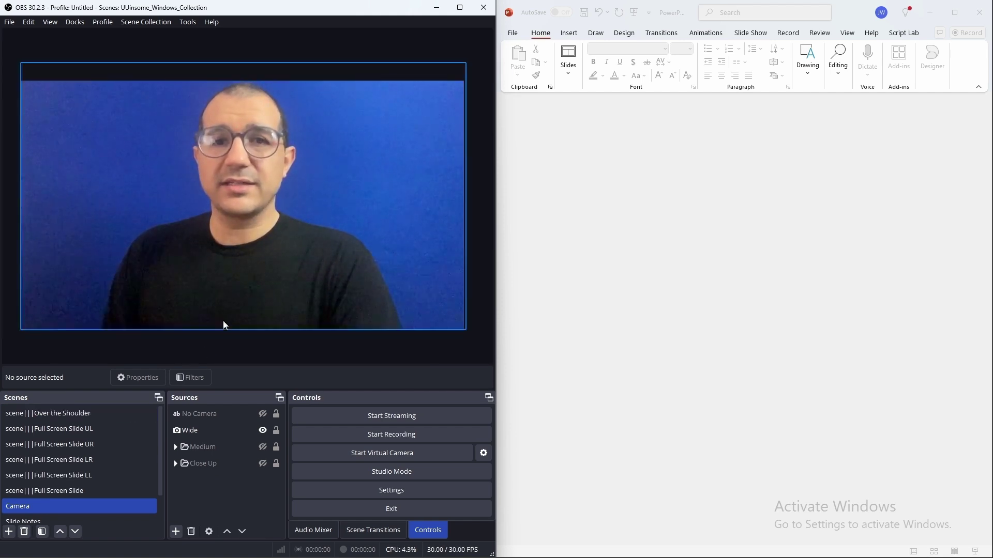
{"action": "left_click", "coordinate": [189, 24]}
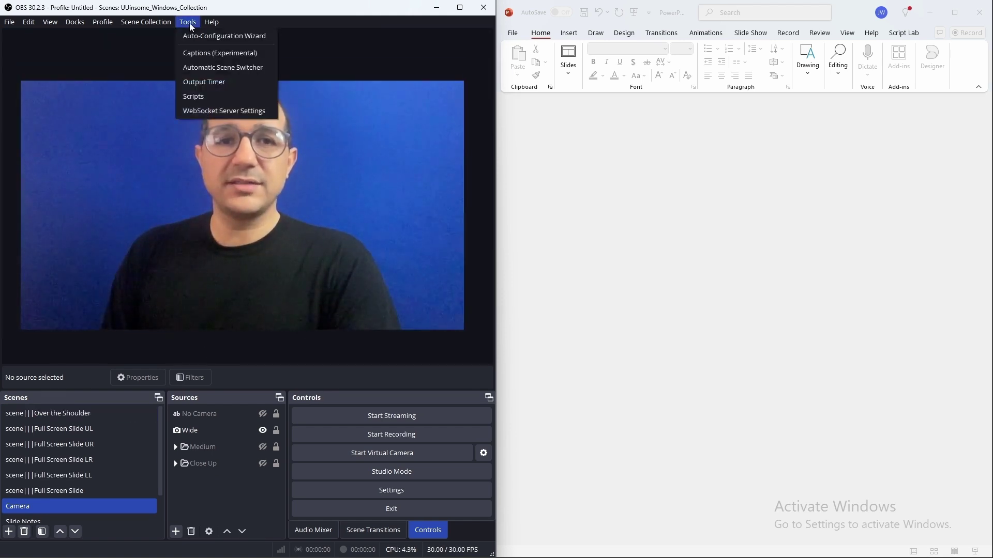
{"action": "left_click", "coordinate": [210, 111]}
{"action": "left_click", "coordinate": [222, 158]}
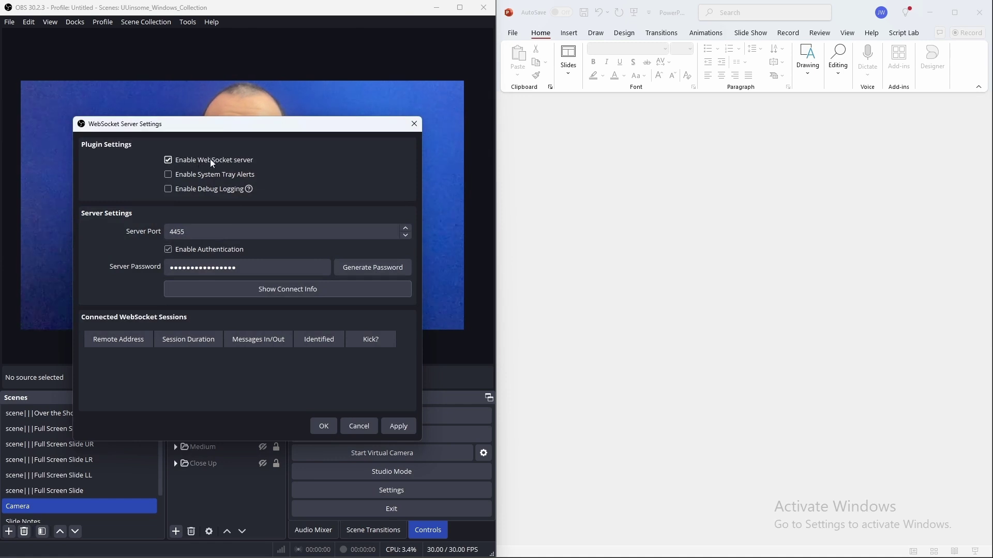
{"action": "left_click", "coordinate": [304, 290]}
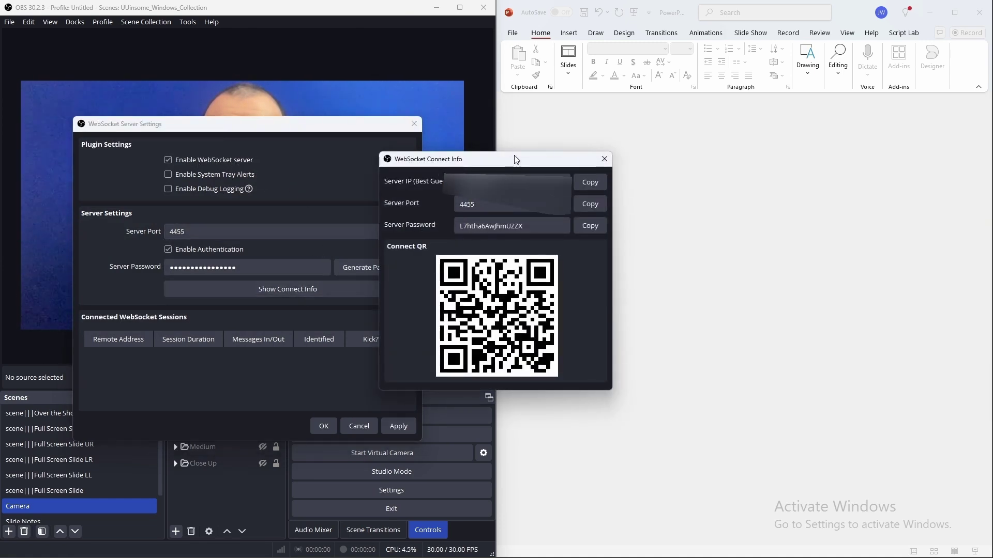
{"action": "left_click_drag", "start_coordinate": [515, 160], "coordinate": [274, 161]}
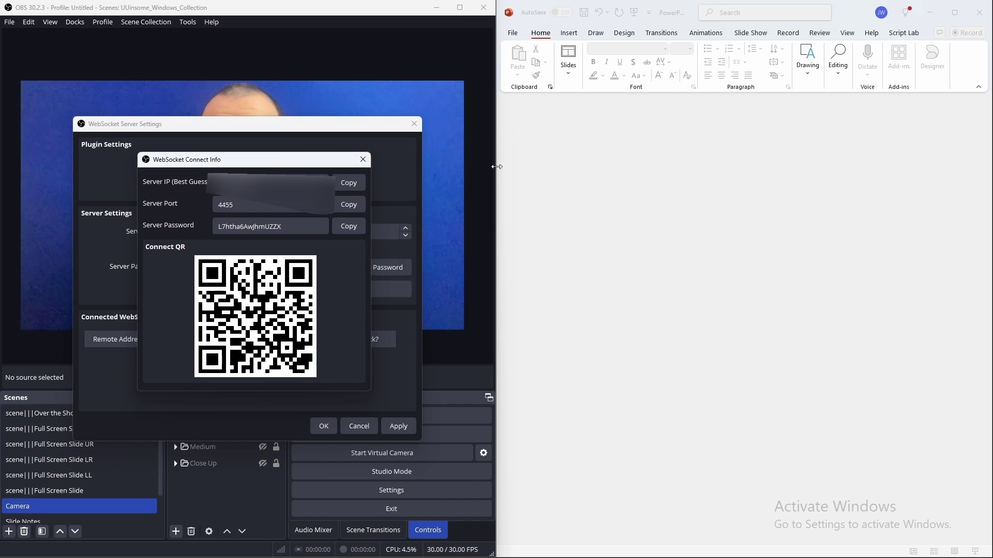
{"action": "left_click", "coordinate": [614, 155]}
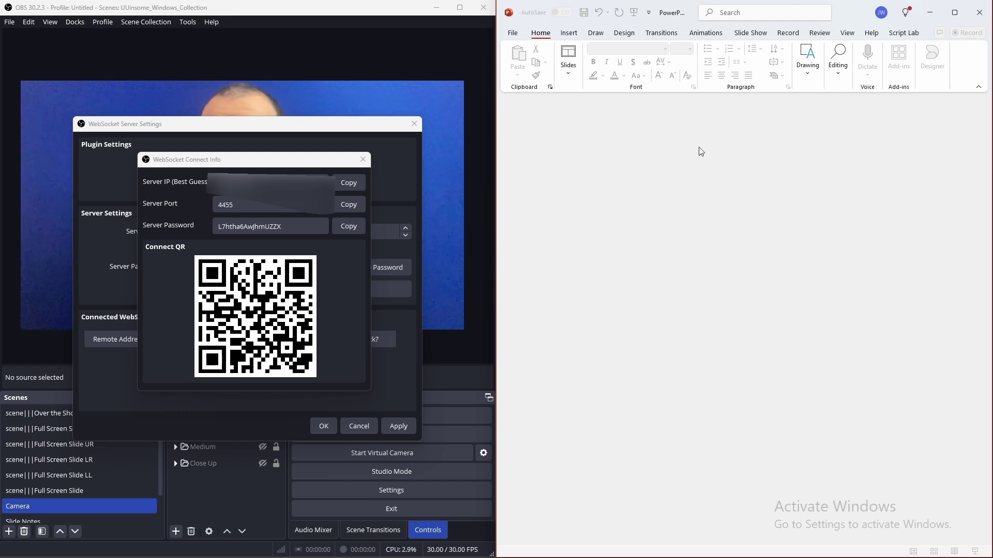
Create a 9-slide presentation from the Welcome to PowerPoint template
{"action": "key", "text": "alt+space"}
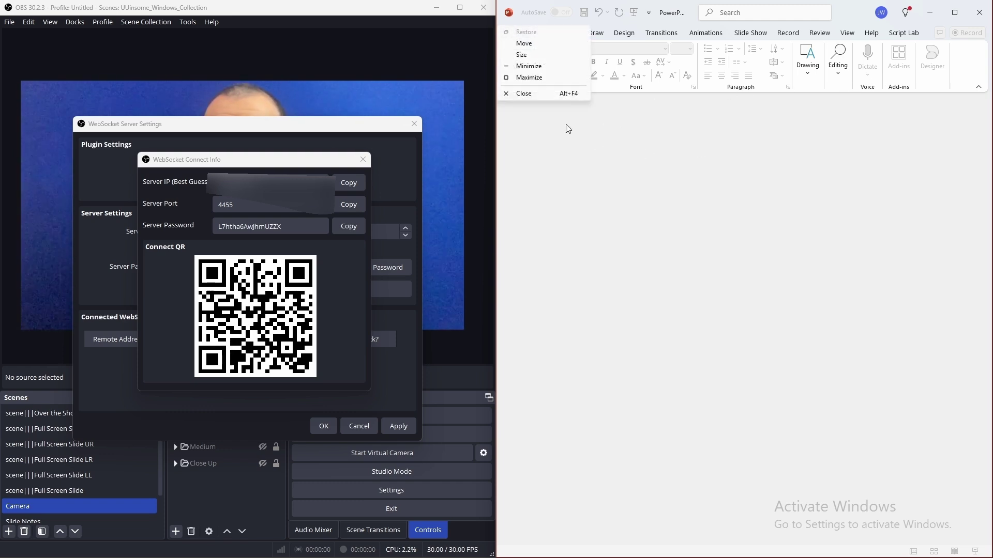
{"action": "key", "text": "Escape"}
{"action": "left_click", "coordinate": [511, 32]}
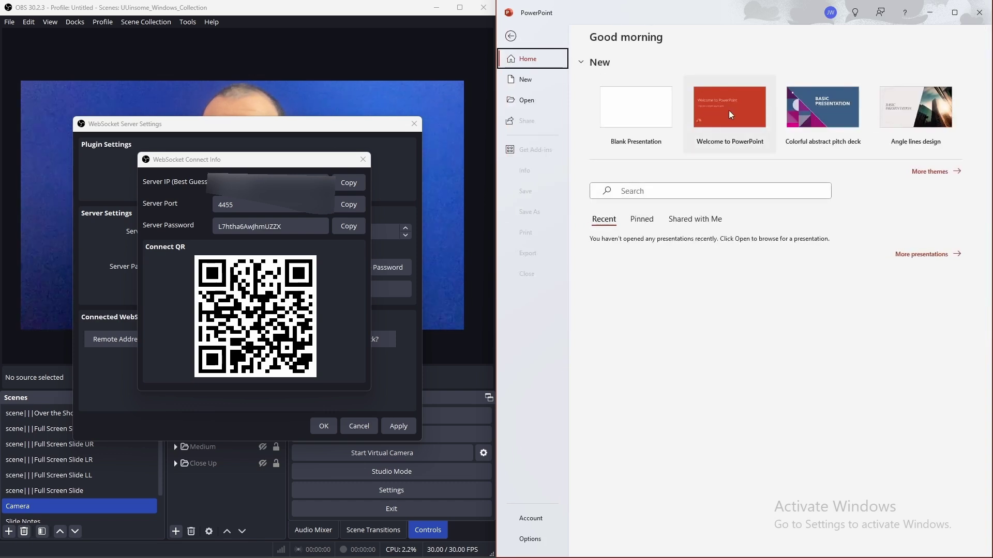
{"action": "left_click", "coordinate": [729, 110]}
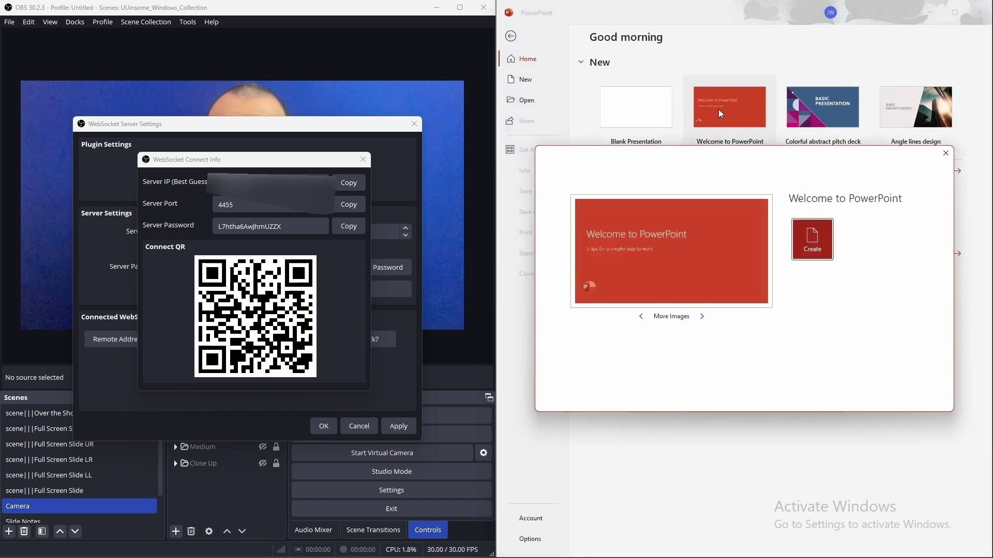
{"action": "left_click", "coordinate": [812, 246]}
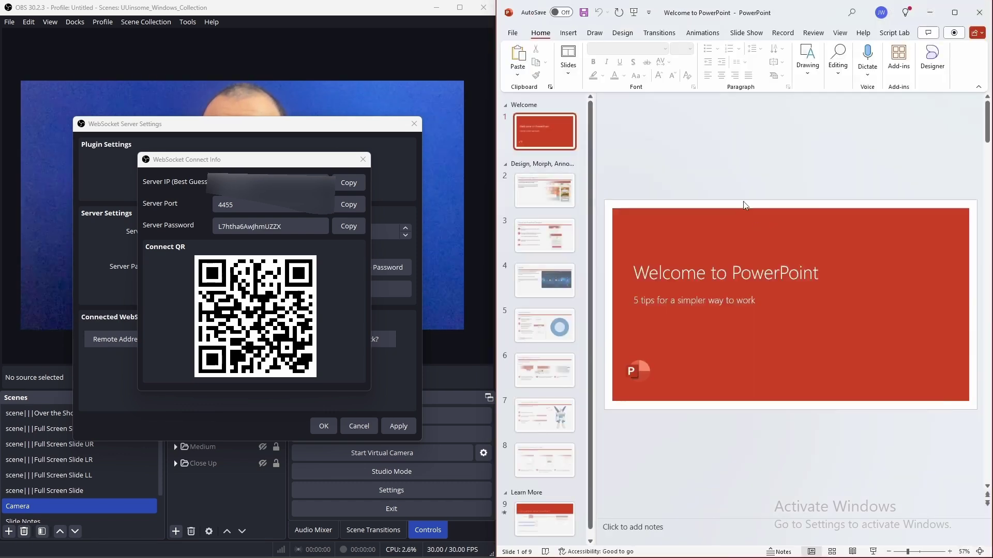
Confirm Script Lab is among the add-ins, then open its Code pane's Import snippet page
{"action": "left_click", "coordinate": [900, 58]}
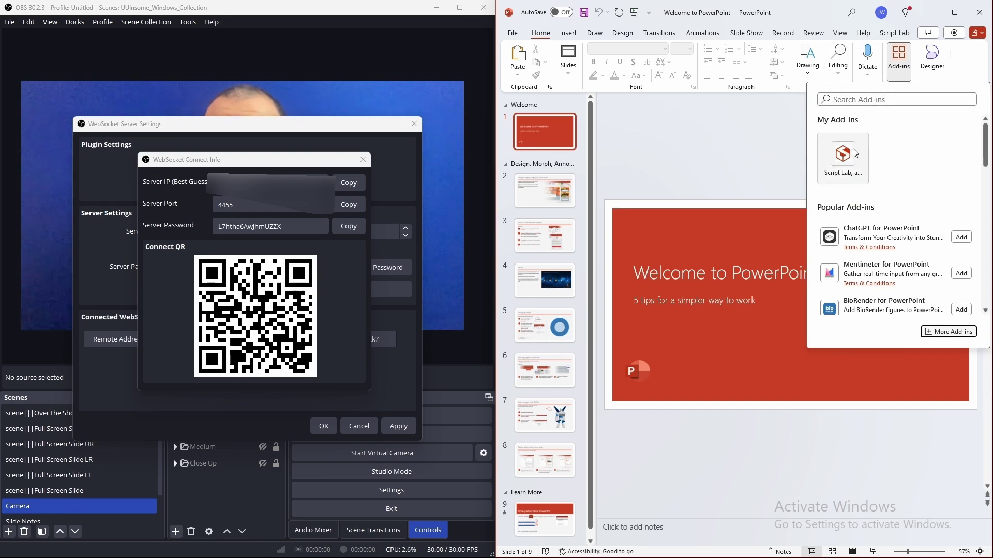
{"action": "left_click", "coordinate": [711, 143]}
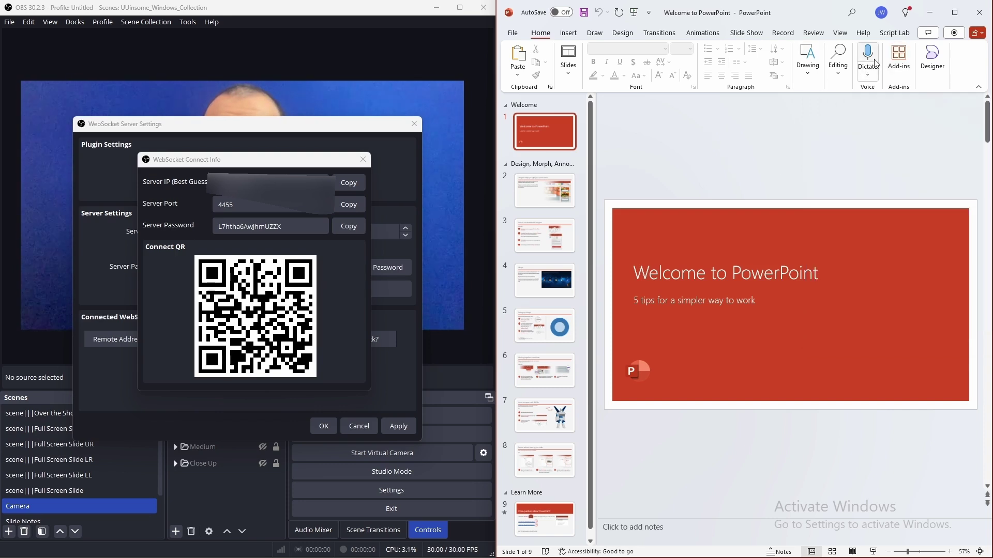
{"action": "left_click", "coordinate": [894, 34]}
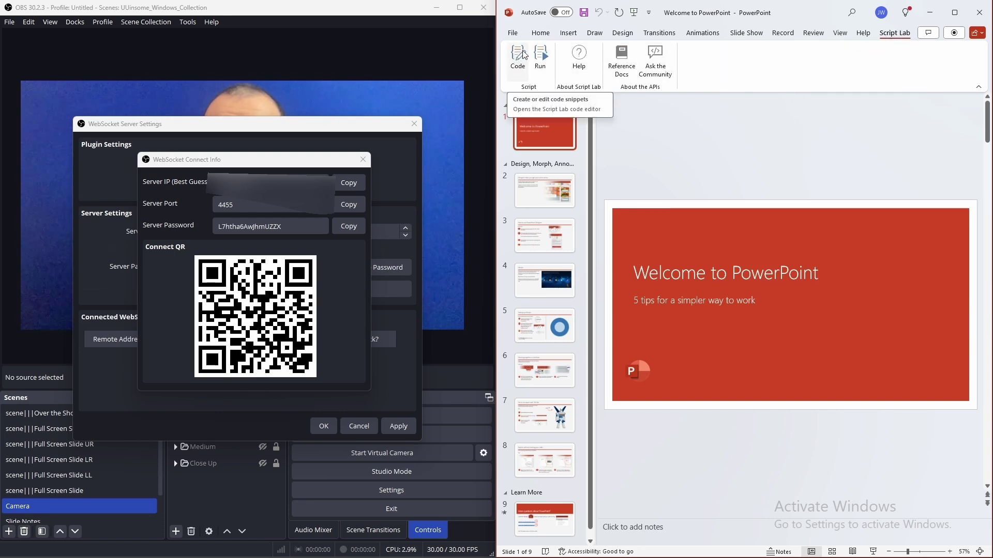
{"action": "left_click", "coordinate": [518, 53]}
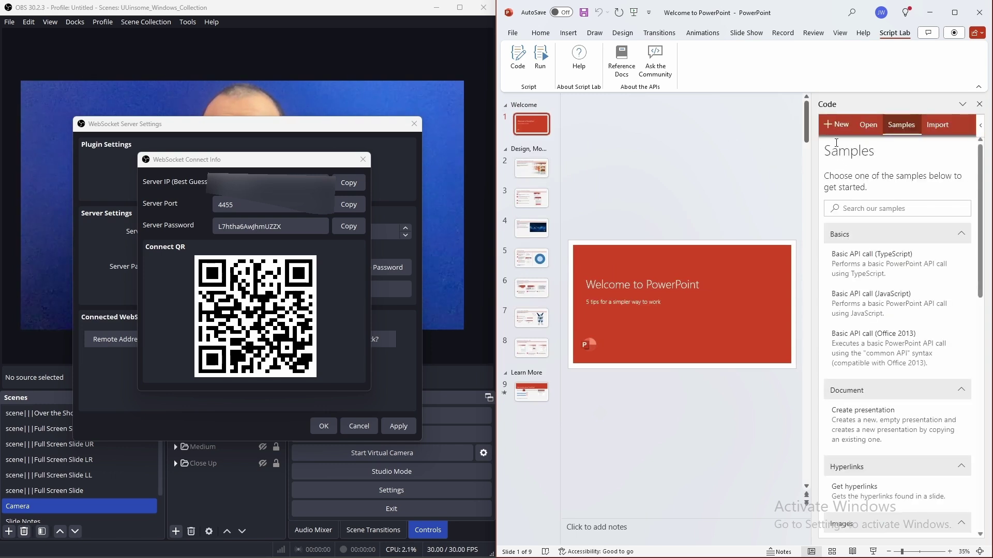
{"action": "left_click", "coordinate": [939, 125]}
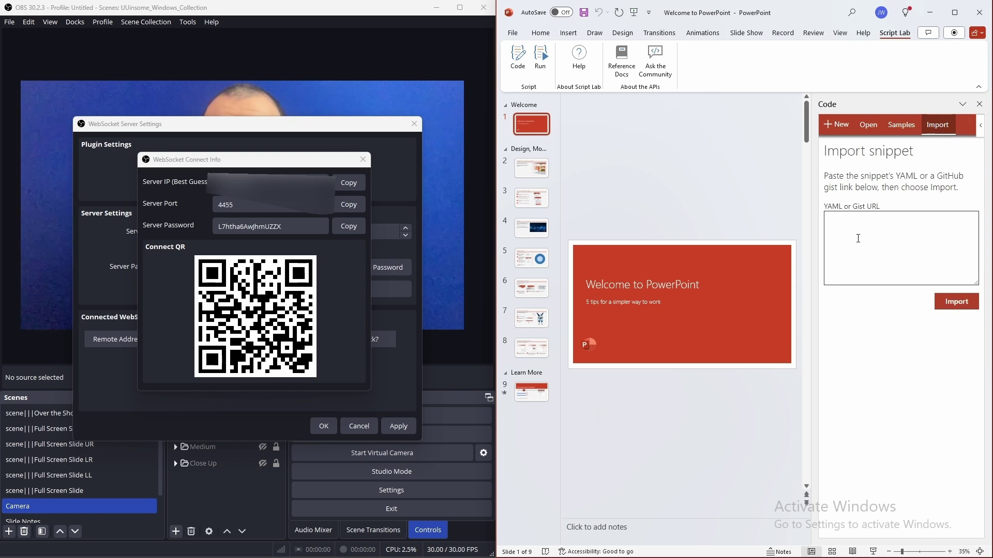
Open ScriptLab/UUinsome.txt in the UUinsome GitHub repository
{"action": "mouse_move", "coordinate": [473, 548]}
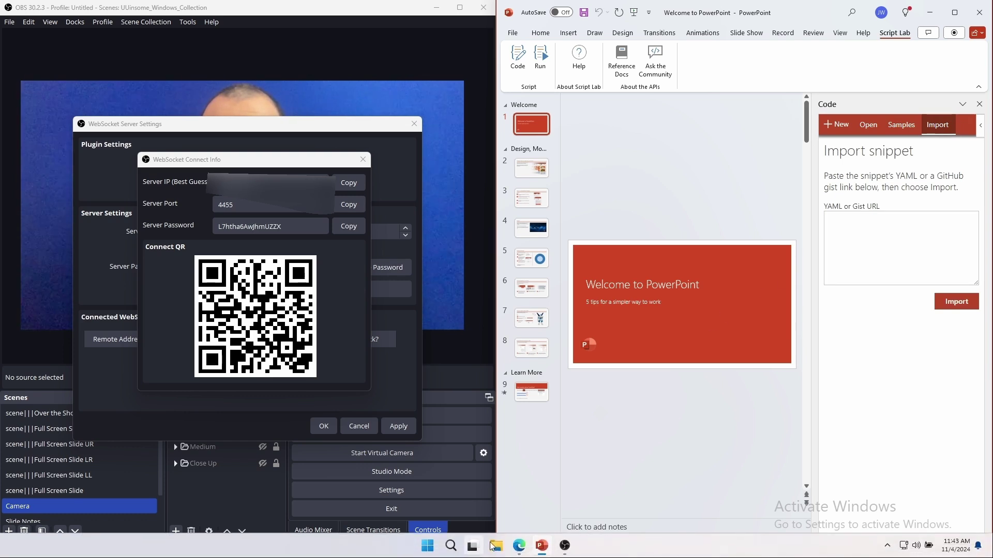
{"action": "left_click", "coordinate": [520, 546]}
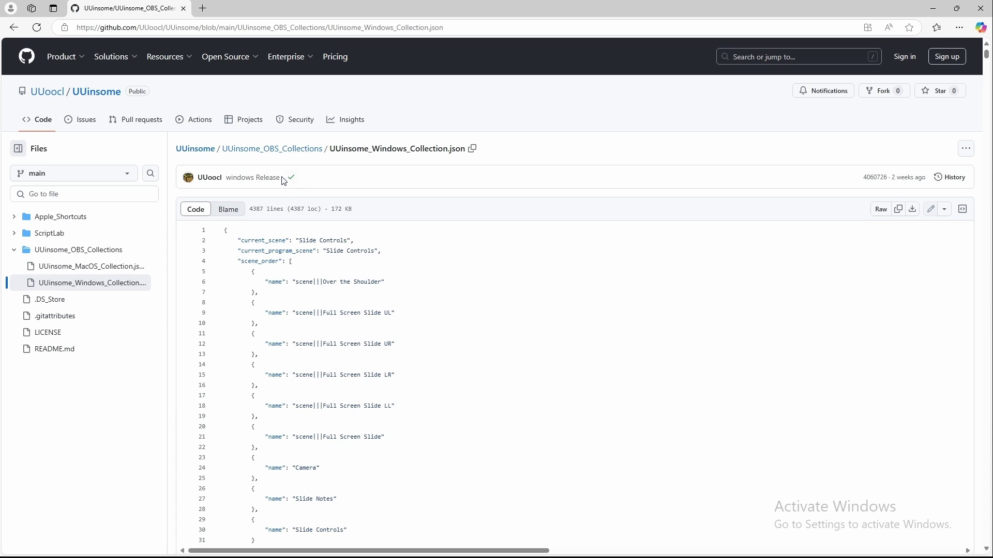
{"action": "left_click", "coordinate": [206, 150]}
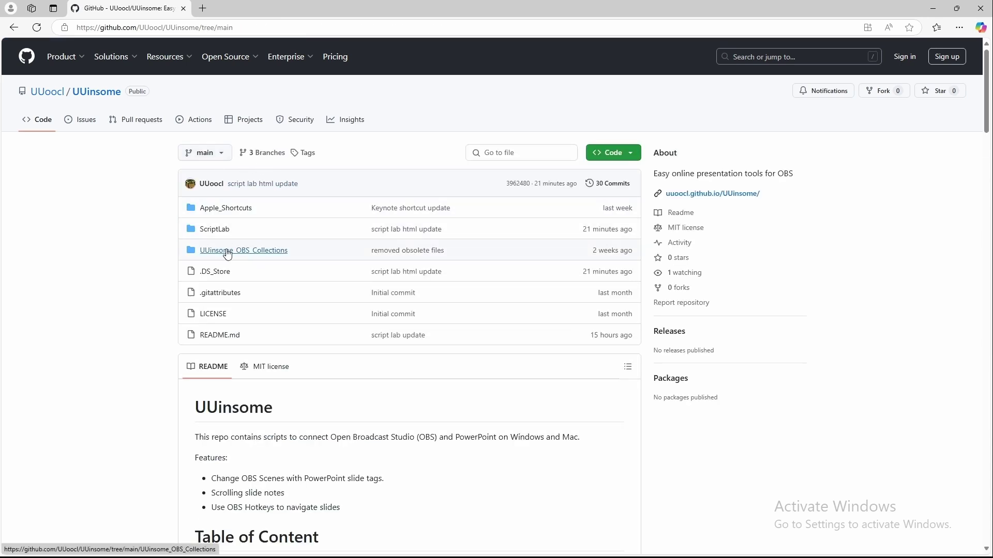
{"action": "left_click", "coordinate": [215, 230]}
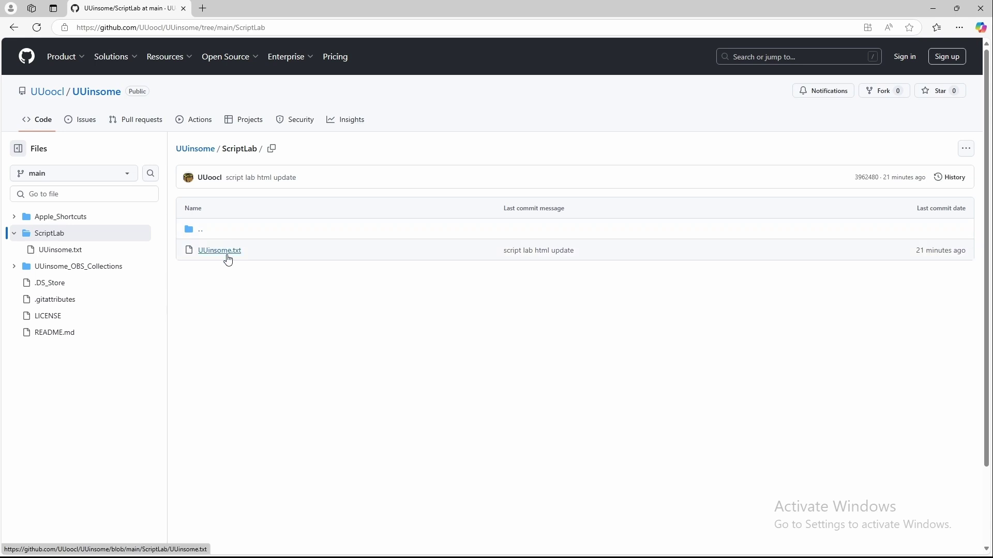
{"action": "left_click", "coordinate": [223, 251]}
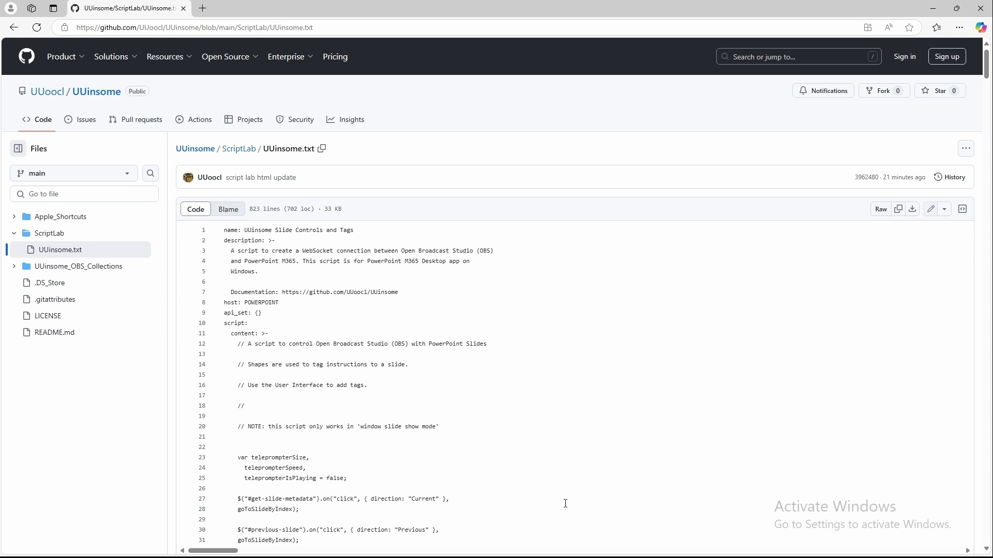
Paste the UUinsome script into Script Lab's Import box, import it and trust the snippet
{"action": "left_click", "coordinate": [543, 543]}
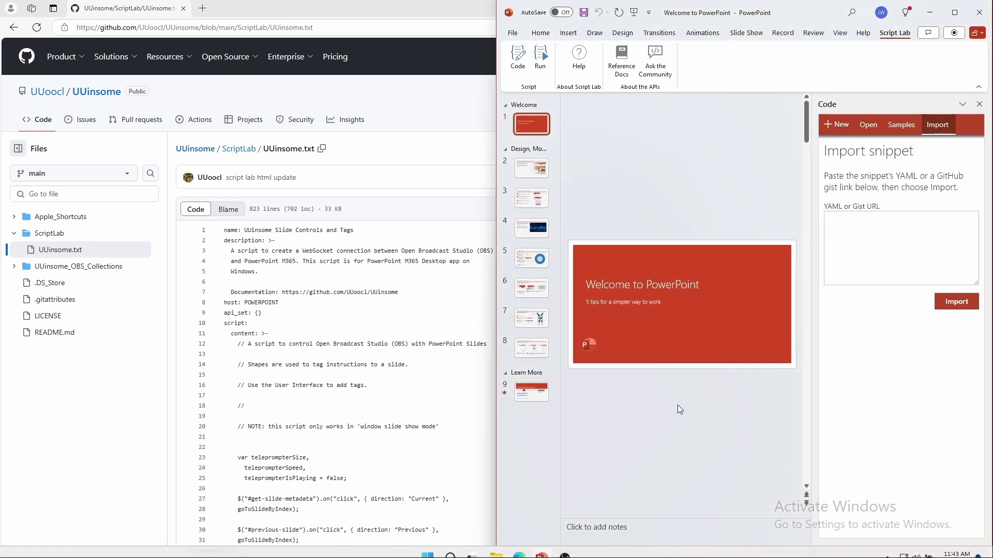
{"action": "mouse_move", "coordinate": [543, 544]}
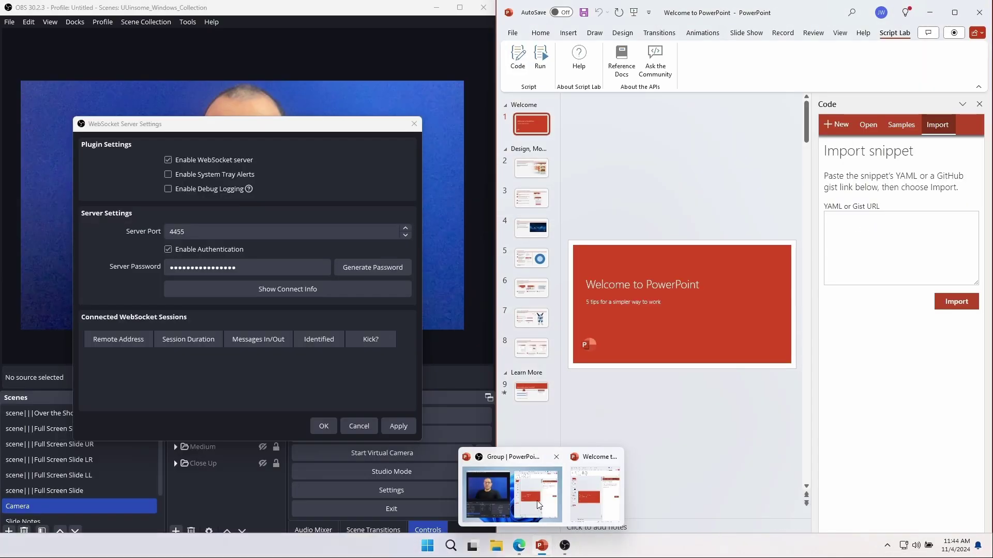
{"action": "left_click", "coordinate": [533, 505]}
{"action": "left_click", "coordinate": [880, 232]}
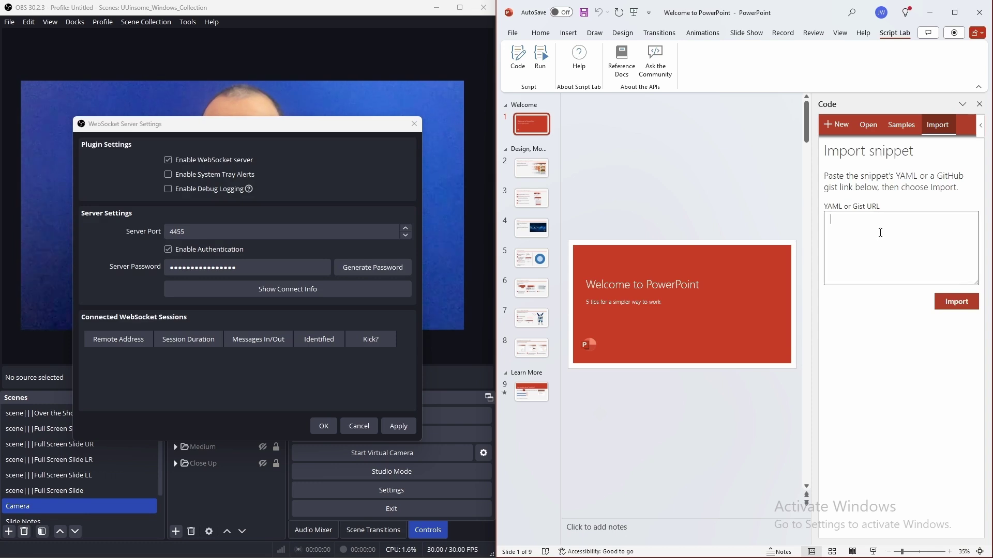
{"action": "key", "text": "ctrl+v"}
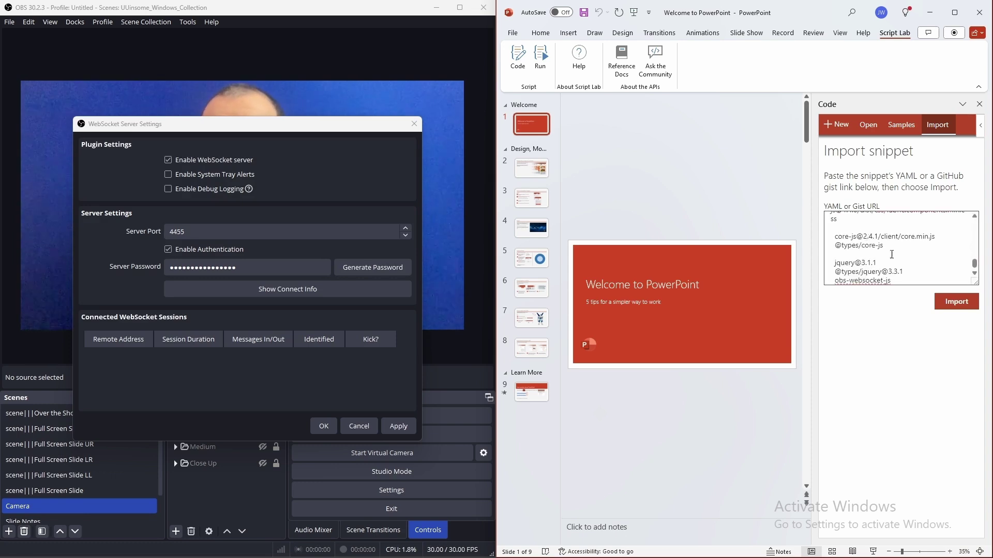
{"action": "left_click", "coordinate": [949, 300]}
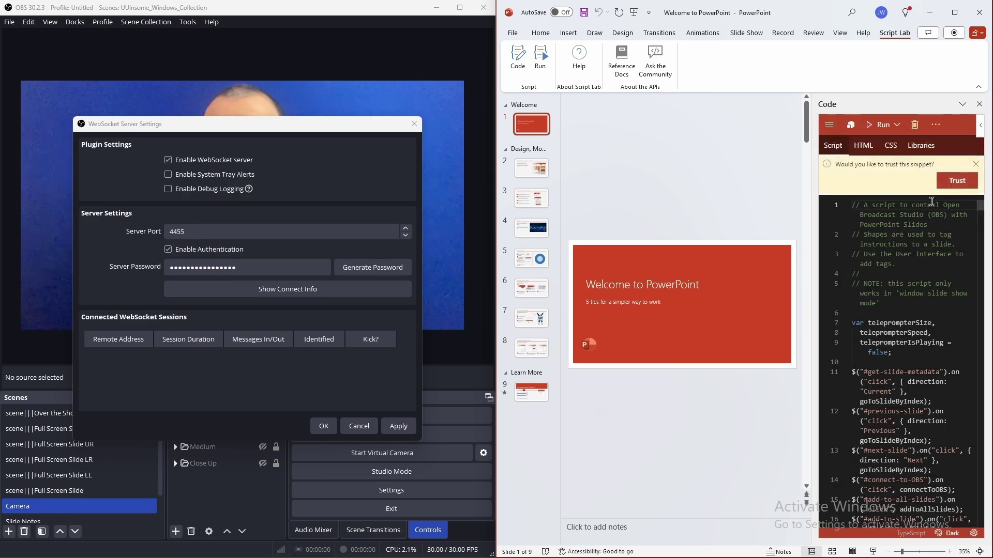
{"action": "left_click", "coordinate": [956, 180]}
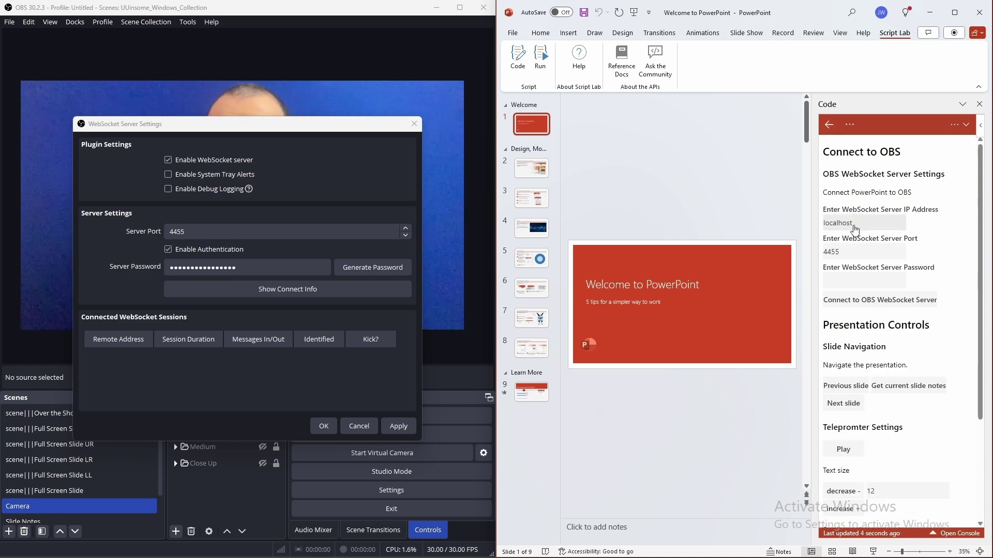
Copy the OBS WebSocket server password into the script's password field
{"action": "left_click", "coordinate": [855, 284]}
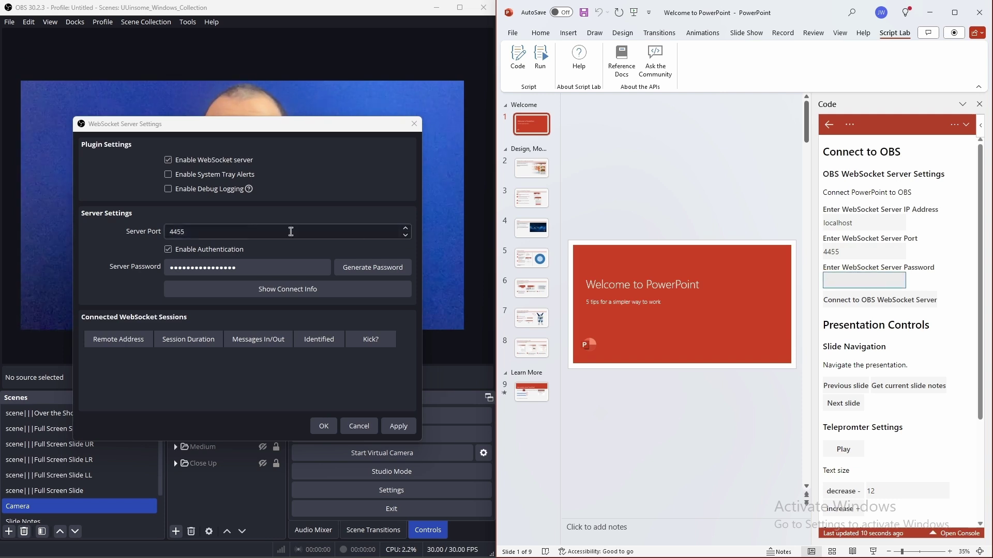
{"action": "left_click", "coordinate": [291, 293]}
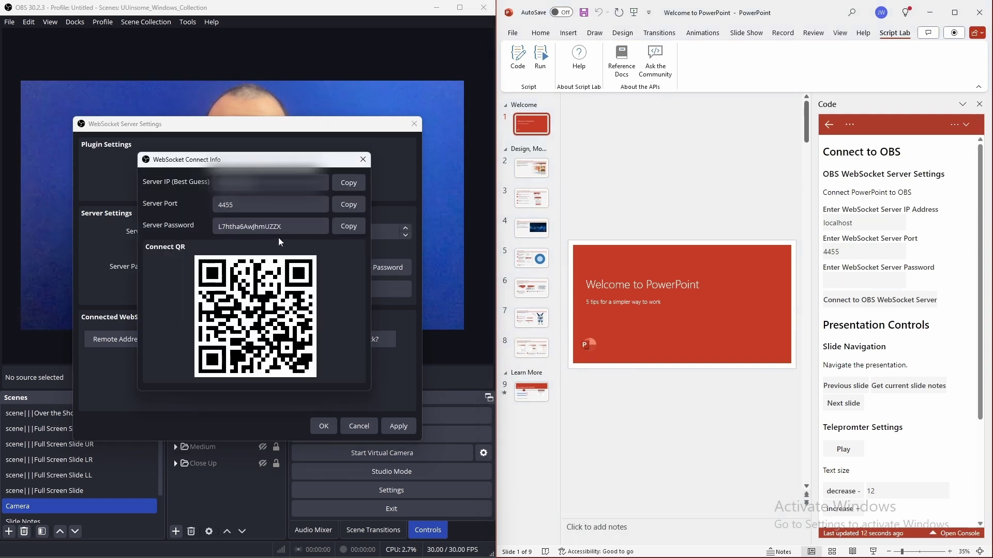
{"action": "left_click", "coordinate": [348, 227]}
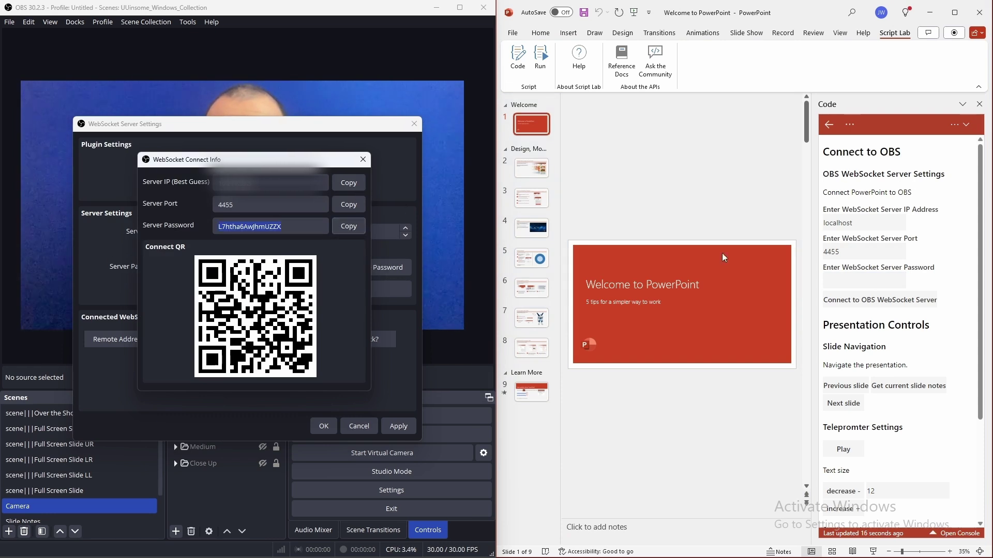
{"action": "left_click", "coordinate": [843, 281]}
{"action": "right_click", "coordinate": [844, 280]}
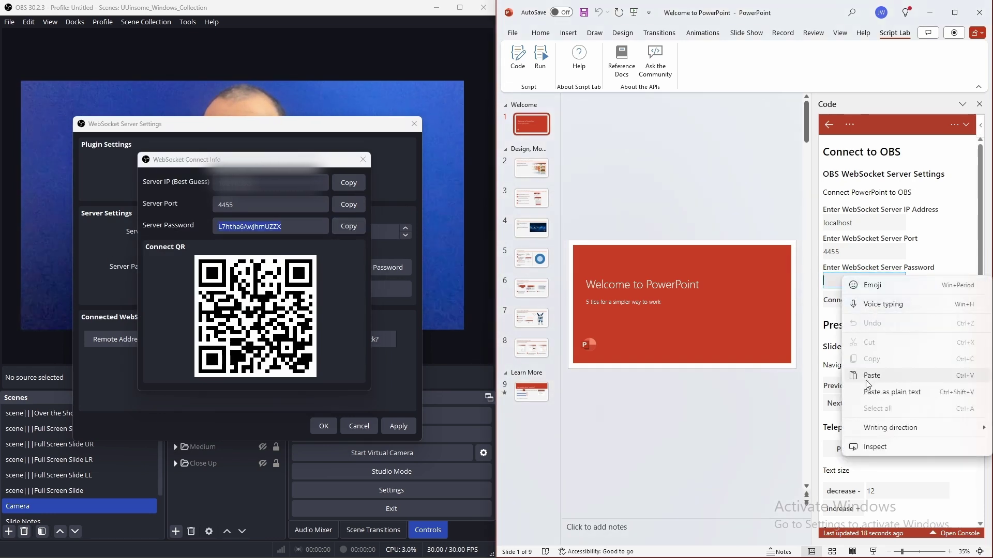
{"action": "left_click", "coordinate": [862, 380]}
Connect the script to OBS and close the connect info and WebSocket settings
{"action": "left_click", "coordinate": [872, 298]}
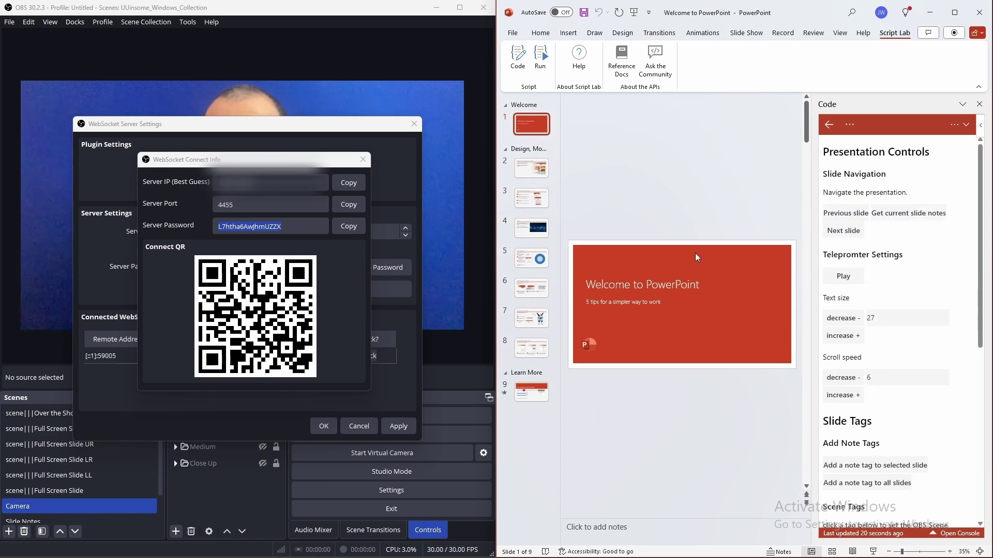
{"action": "left_click", "coordinate": [363, 160]}
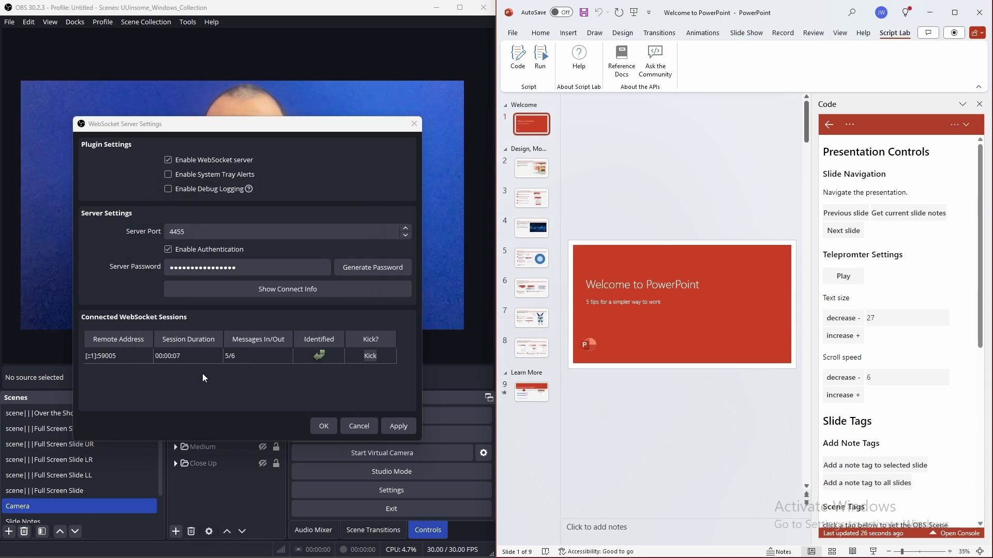
{"action": "left_click", "coordinate": [326, 426]}
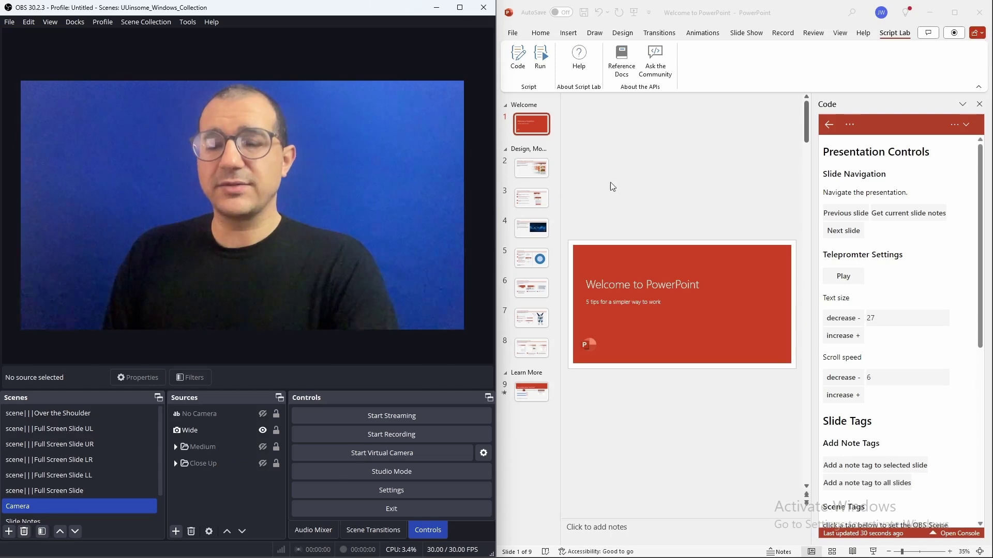
Scroll the Script Lab Code pane down to the Scene Tags and Camera Tags lists
{"action": "left_click_drag", "start_coordinate": [983, 176], "coordinate": [967, 361]}
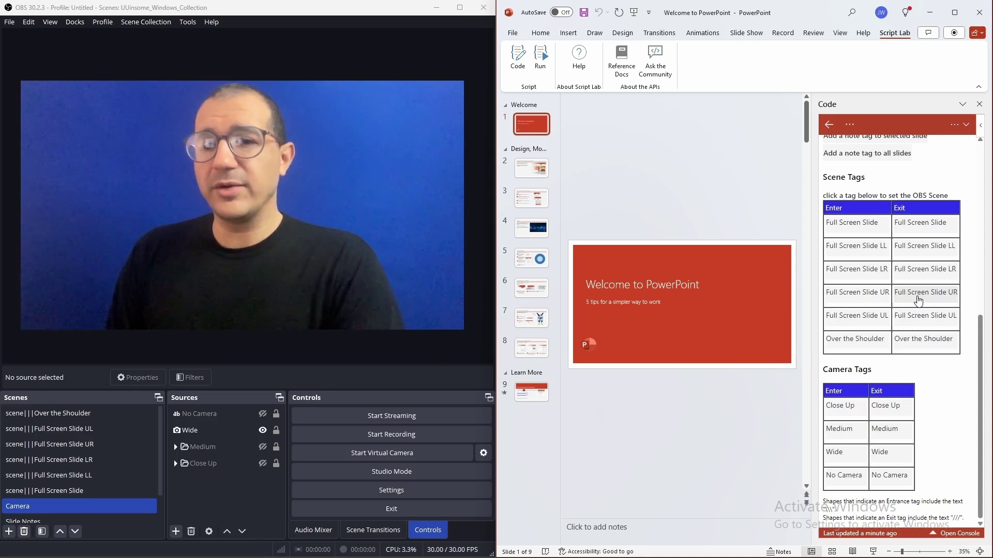
Tag slide 1 with Exit 'Full Screen Slide UR' scene and Exit 'Medium' camera, zooming to 60%
{"action": "left_click", "coordinate": [917, 301]}
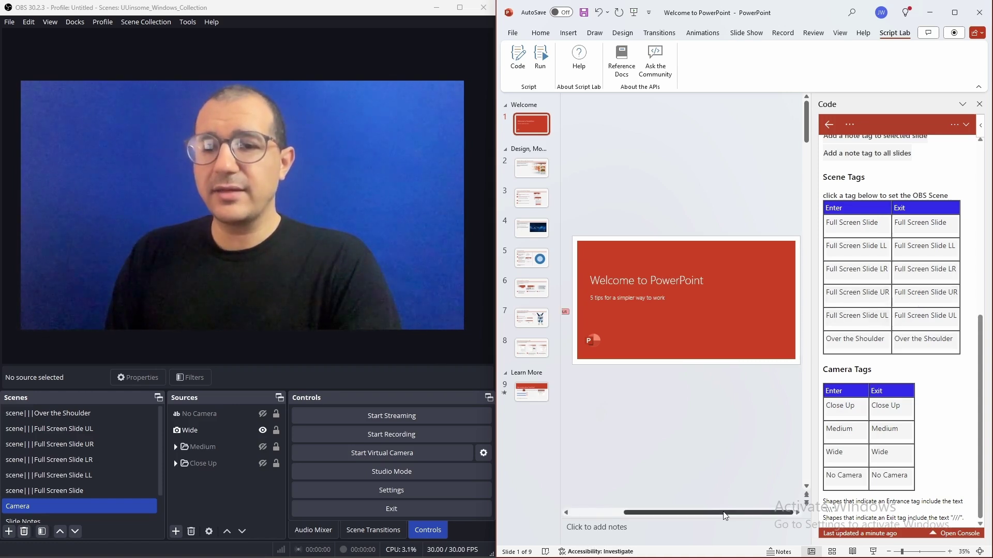
{"action": "left_click_drag", "start_coordinate": [707, 512], "coordinate": [653, 512]}
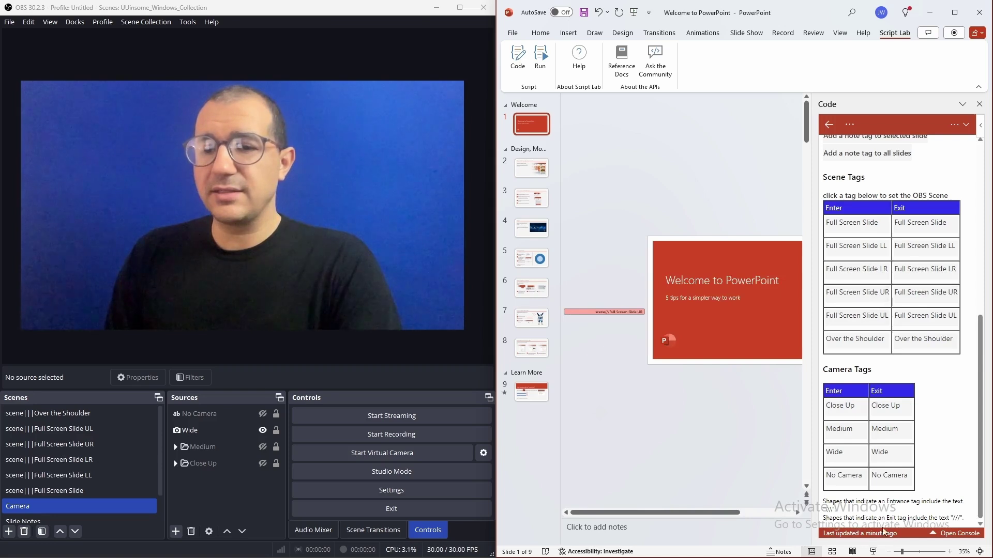
{"action": "left_click", "coordinate": [950, 552]}
{"action": "left_click", "coordinate": [950, 552]}
{"action": "left_click", "coordinate": [950, 552]}
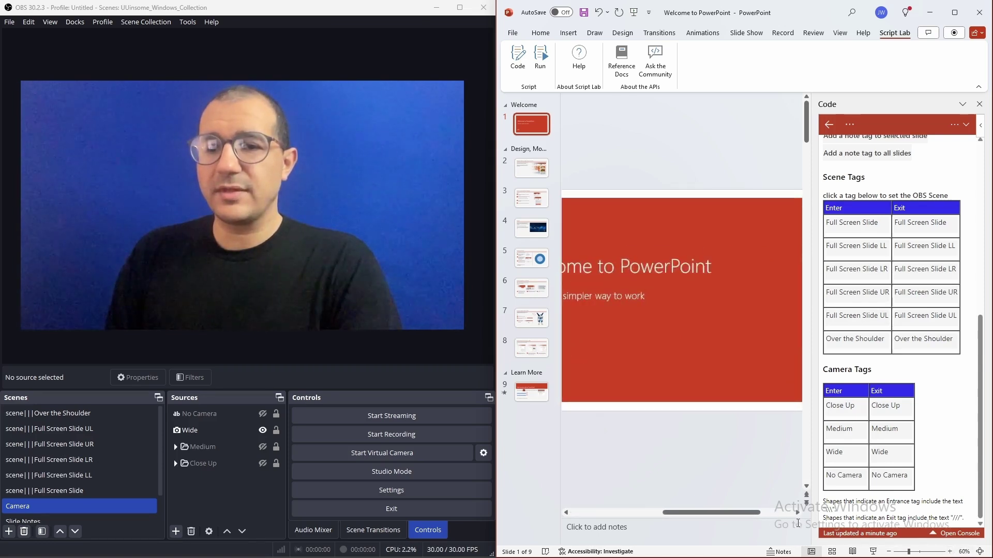
{"action": "left_click_drag", "start_coordinate": [737, 515], "coordinate": [650, 514]}
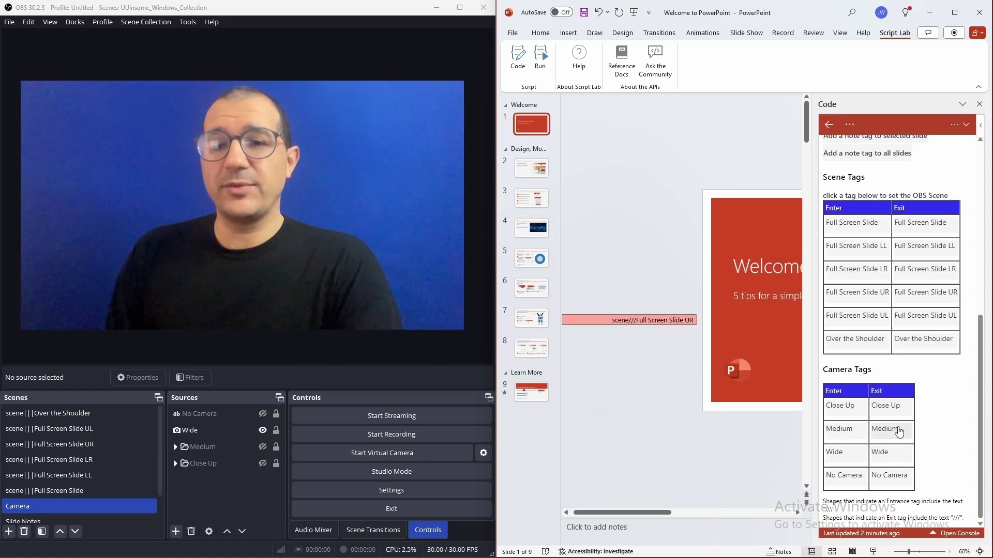
{"action": "left_click", "coordinate": [899, 432]}
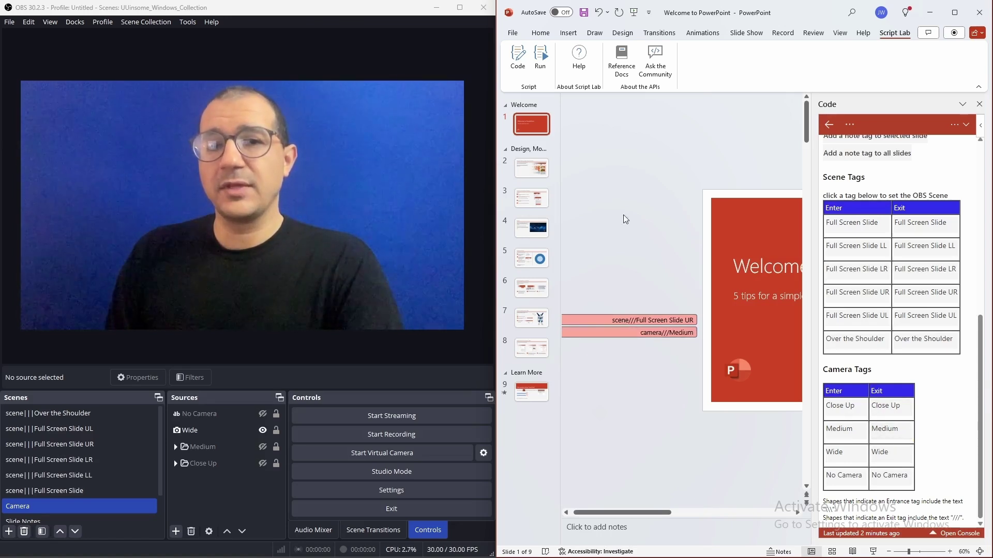
Tag slide 2 with Exit 'Full Screen Slide LR' scene and Exit 'Wide' camera
{"action": "left_click", "coordinate": [542, 167]}
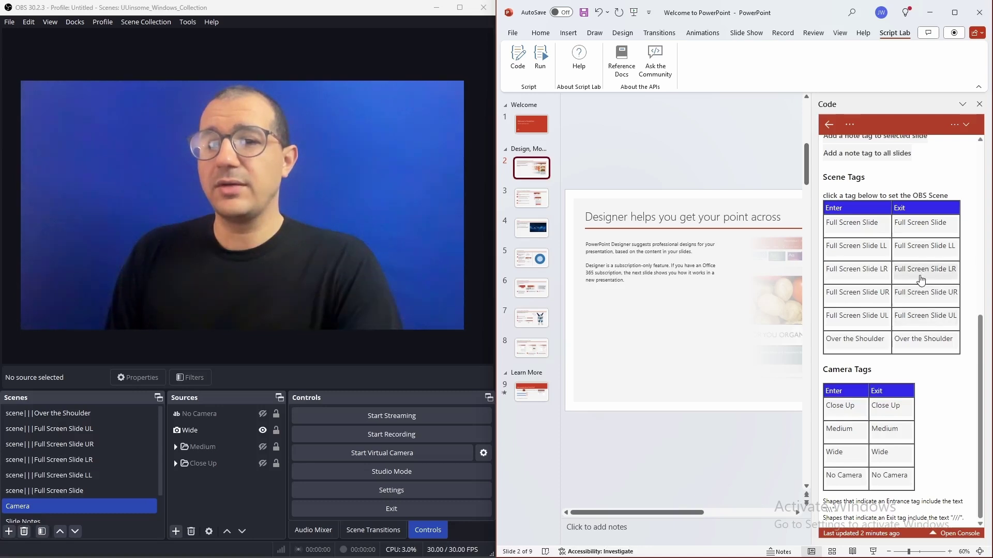
{"action": "left_click", "coordinate": [921, 276]}
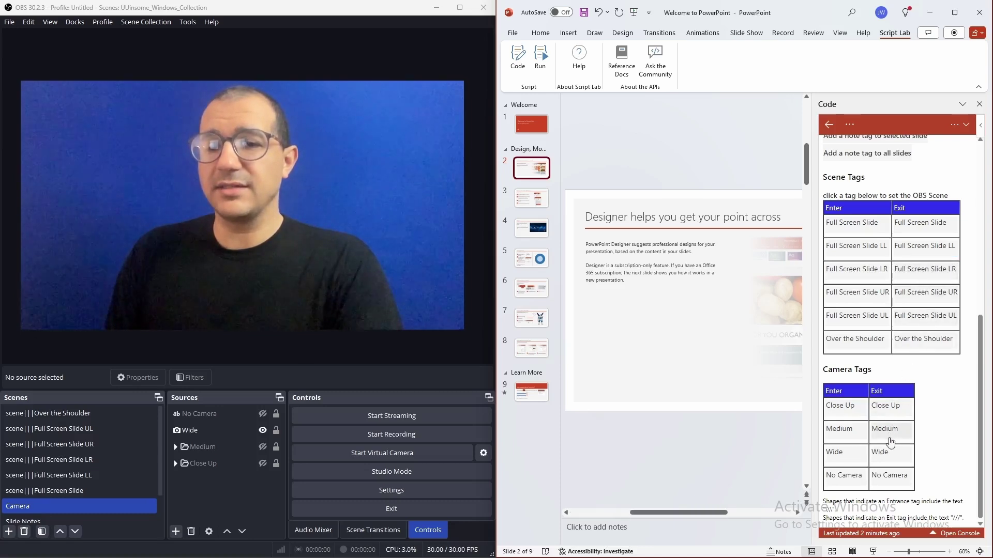
{"action": "left_click", "coordinate": [891, 454]}
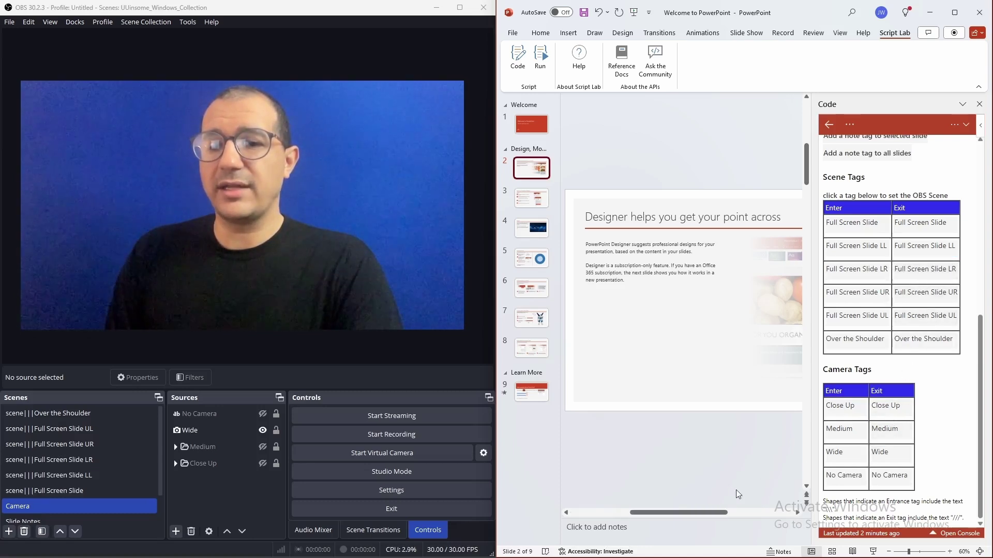
{"action": "left_click_drag", "start_coordinate": [706, 515], "coordinate": [658, 517]}
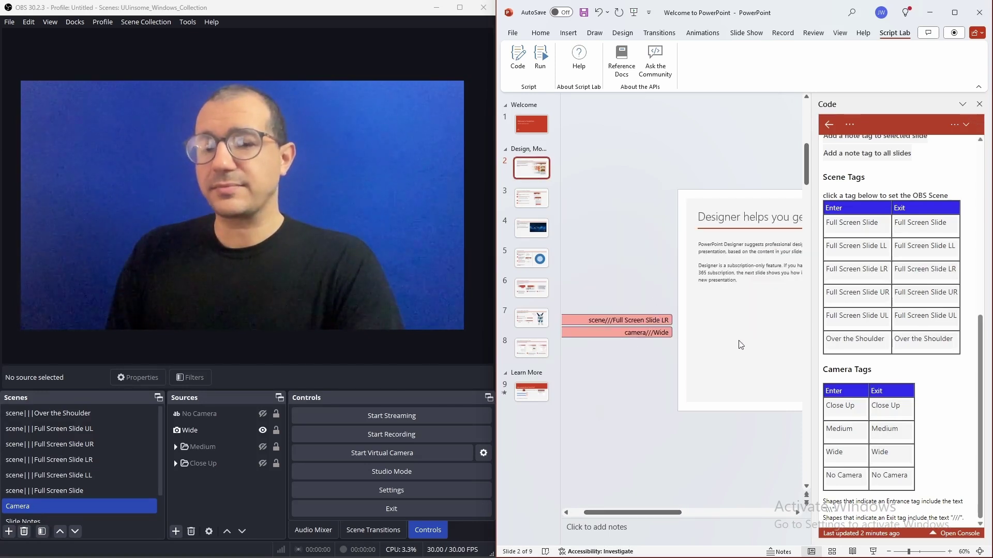
Set up the slide show as Browsed by an individual (window), looping continuously until Esc
{"action": "left_click", "coordinate": [742, 33]}
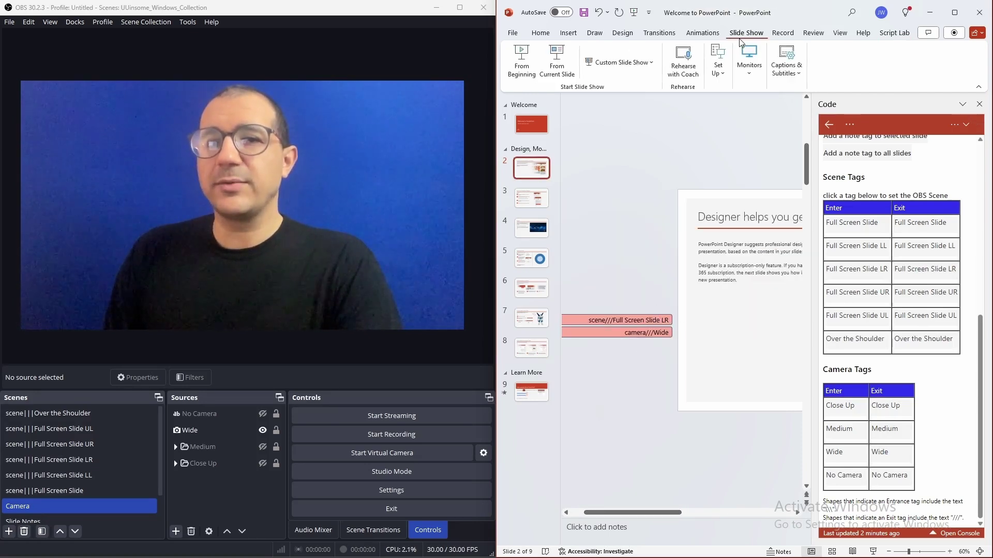
{"action": "left_click", "coordinate": [714, 74]}
{"action": "left_click", "coordinate": [720, 105]}
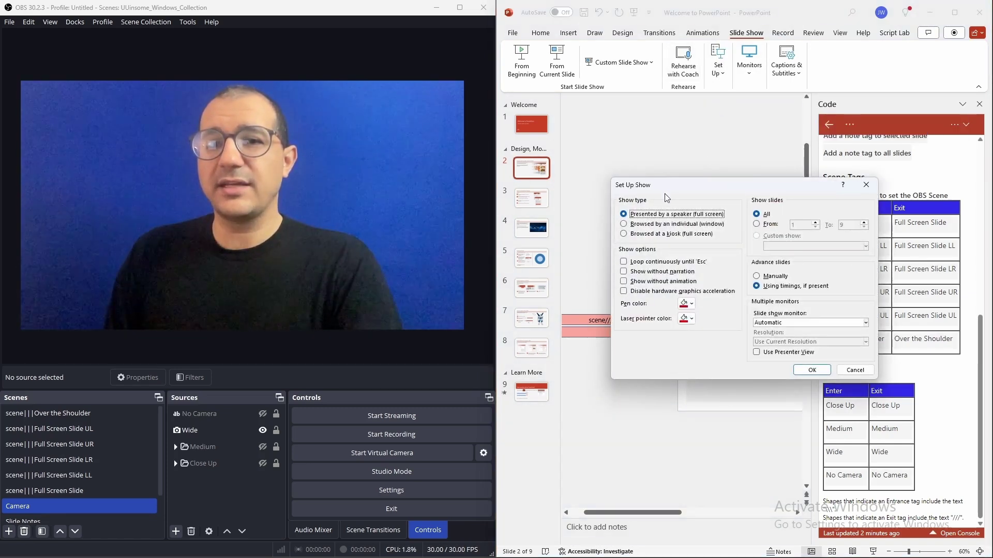
{"action": "left_click", "coordinate": [623, 225]}
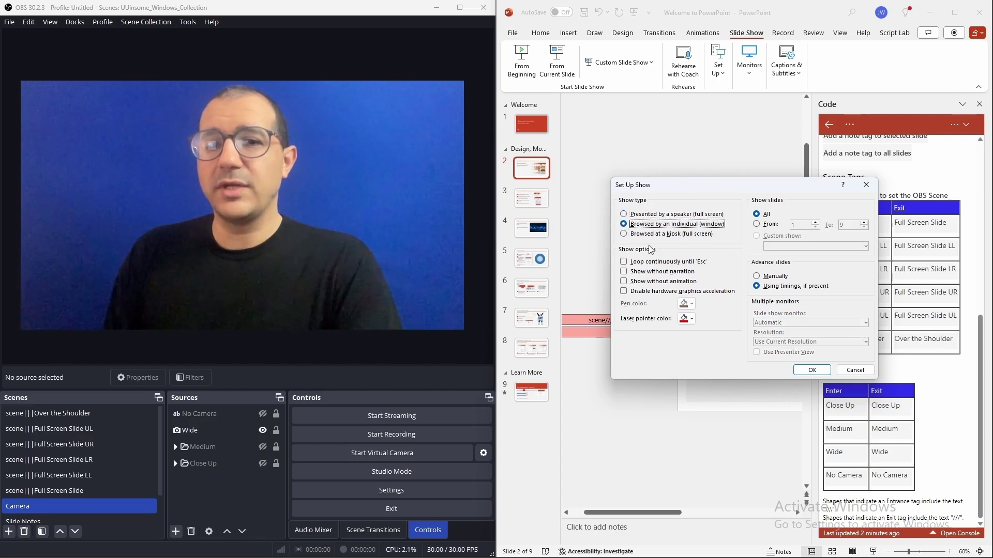
{"action": "left_click", "coordinate": [623, 262]}
{"action": "left_click", "coordinate": [812, 370]}
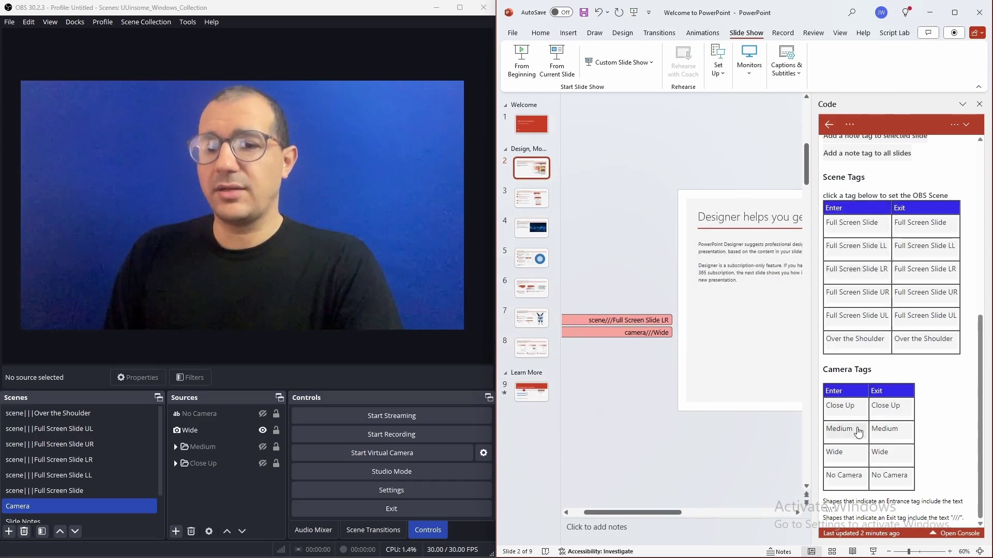
Start the slideshow from the current slide and float the Script Lab pane over it
{"action": "left_click", "coordinate": [873, 552]}
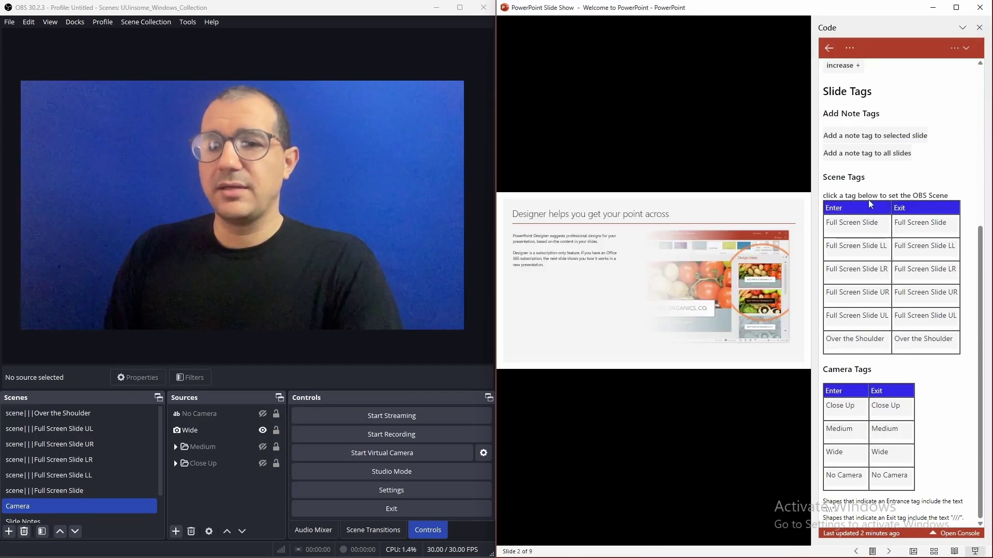
{"action": "left_click_drag", "start_coordinate": [900, 27], "coordinate": [701, 62]}
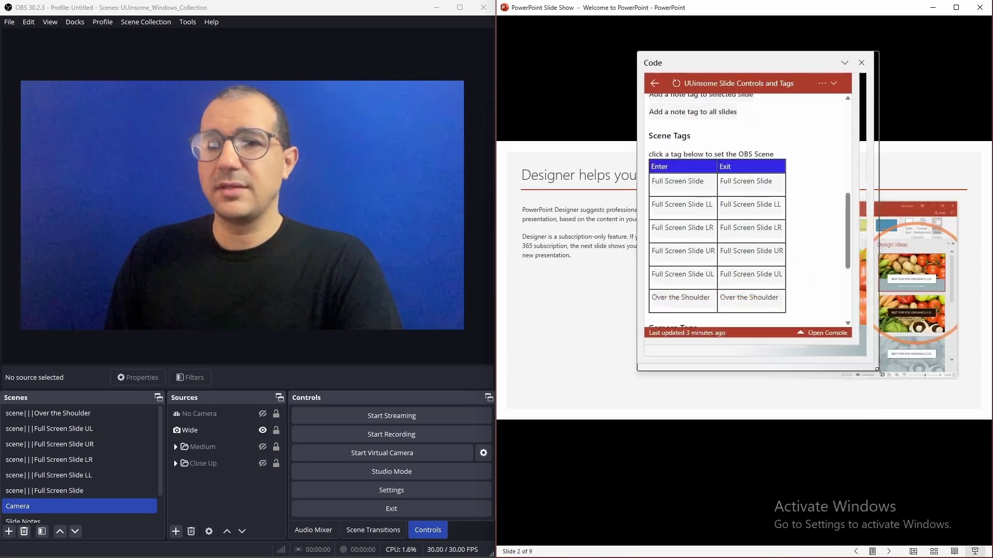
{"action": "scroll", "coordinate": [836, 310], "scroll_direction": "up", "scroll_amount": 5}
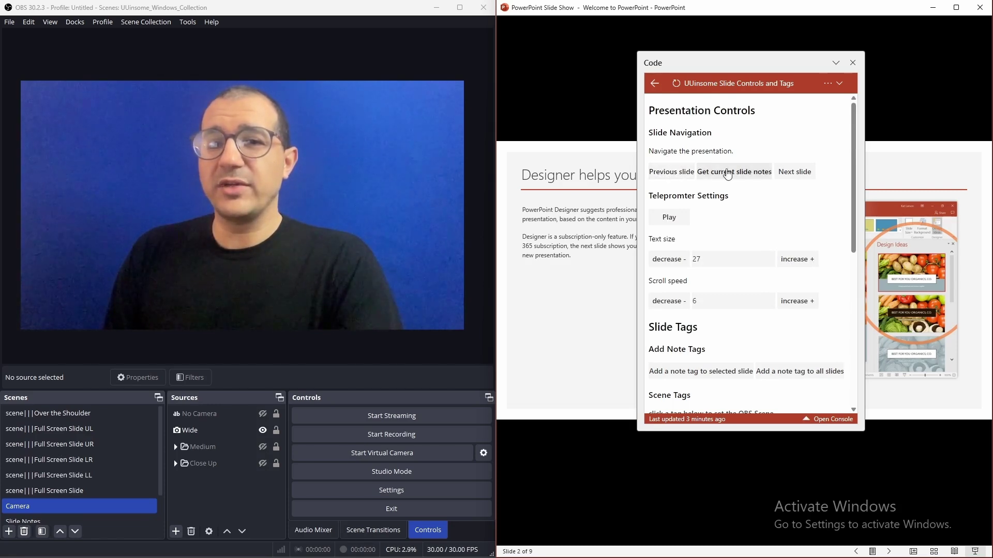
Step back one slide, then advance twice to reach slide 3
{"action": "left_click", "coordinate": [673, 174]}
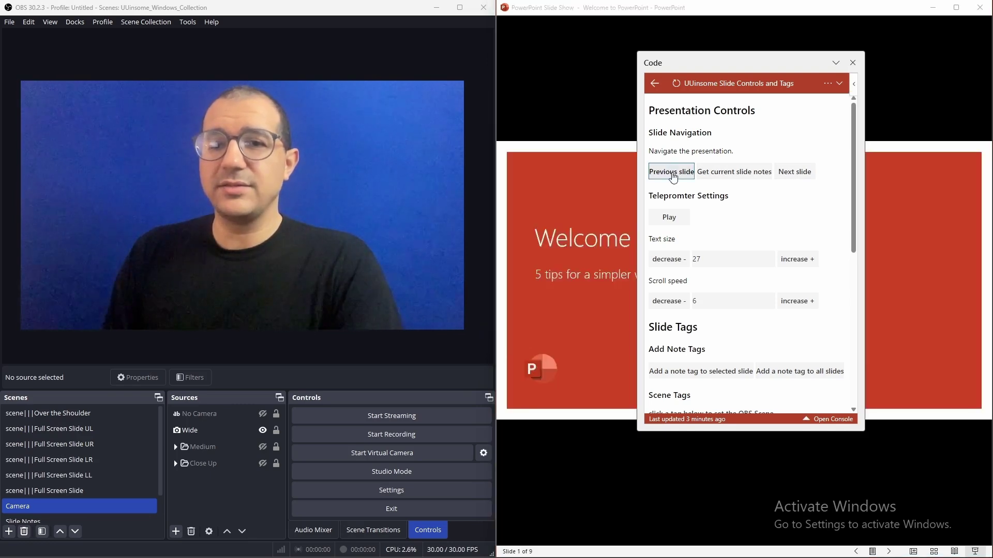
{"action": "left_click", "coordinate": [795, 171]}
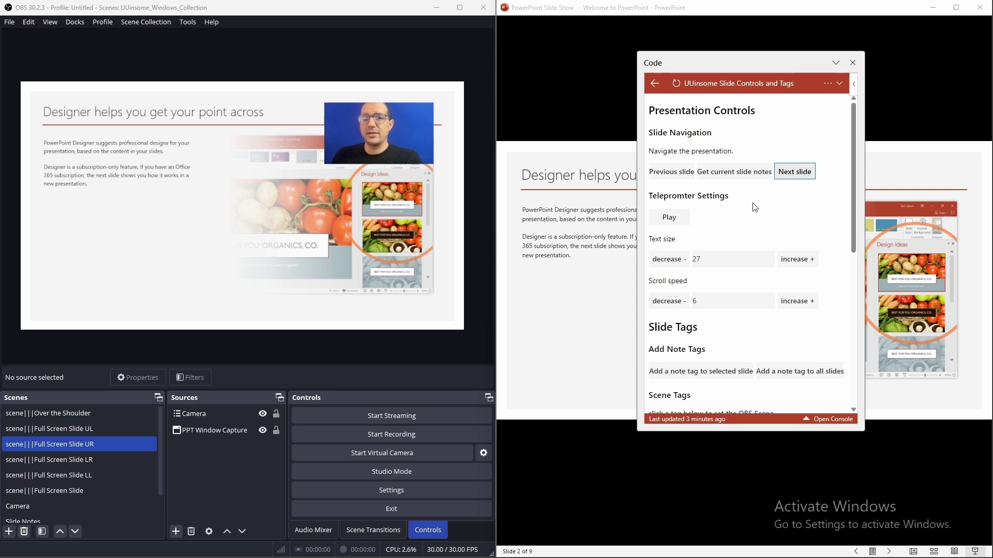
{"action": "left_click", "coordinate": [791, 173]}
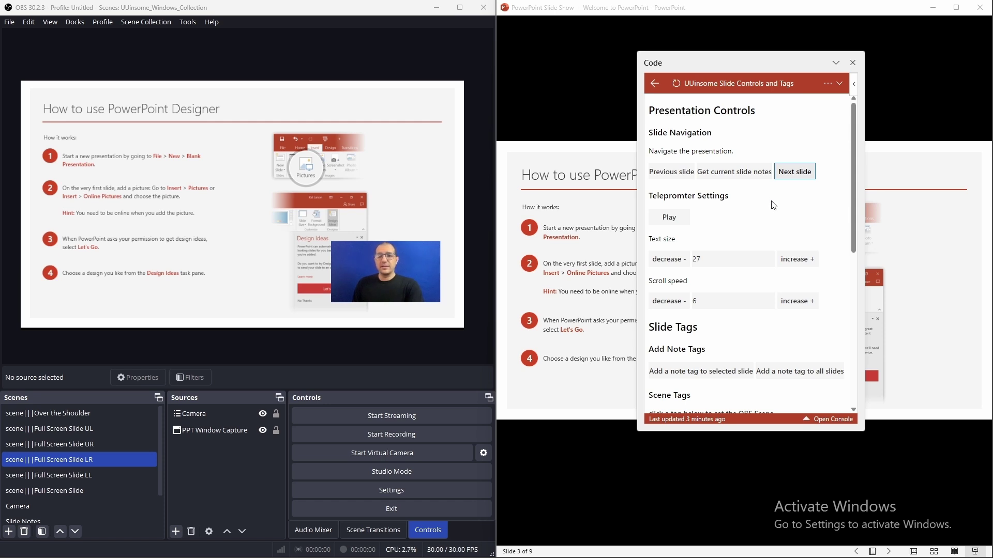
Exit the slide show and add an Enter Notes tag box to all slides
{"action": "key", "text": "Escape"}
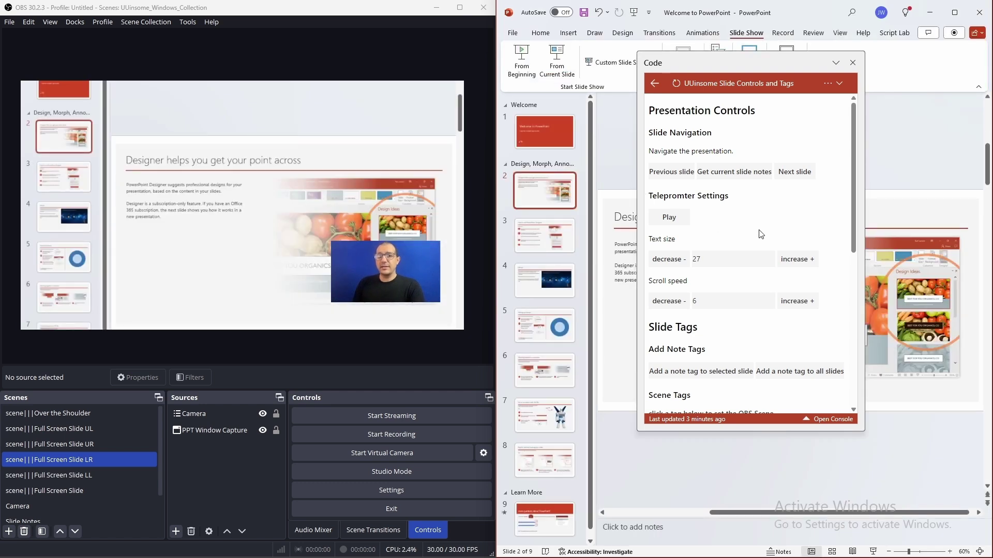
{"action": "scroll", "coordinate": [760, 234], "scroll_direction": "down", "scroll_amount": 2}
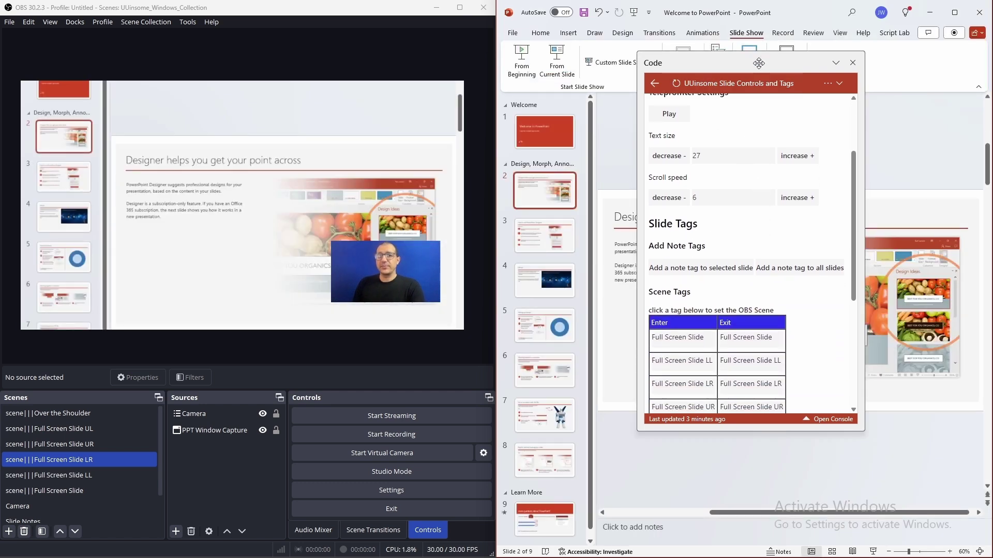
{"action": "left_click_drag", "start_coordinate": [751, 60], "coordinate": [386, 98]}
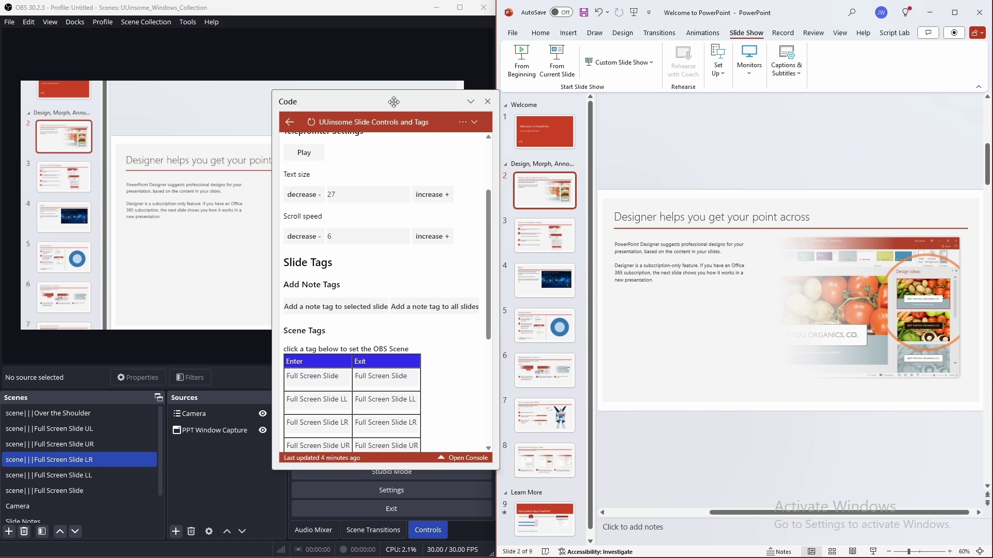
{"action": "left_click_drag", "start_coordinate": [400, 107], "coordinate": [377, 106]}
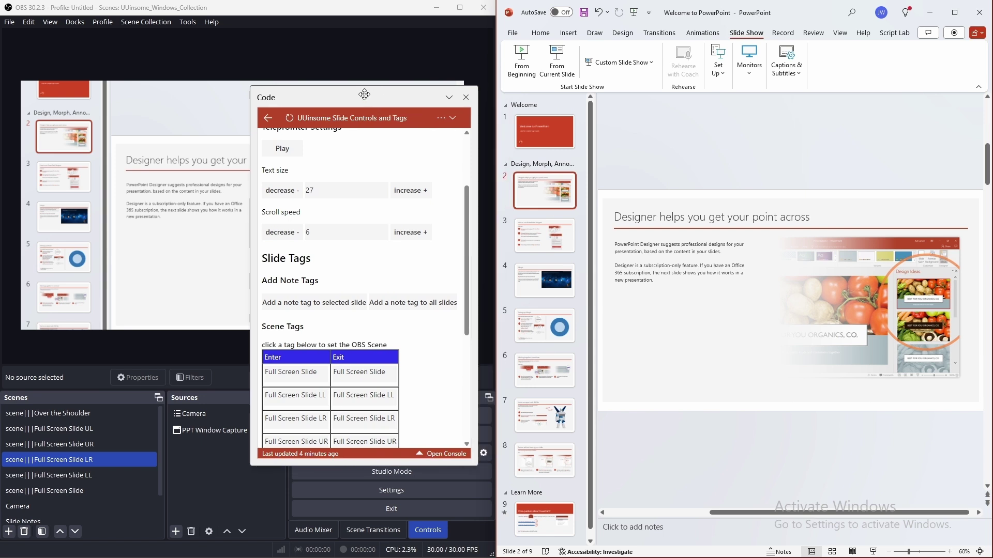
{"action": "scroll", "coordinate": [396, 279], "scroll_direction": "down", "scroll_amount": 2}
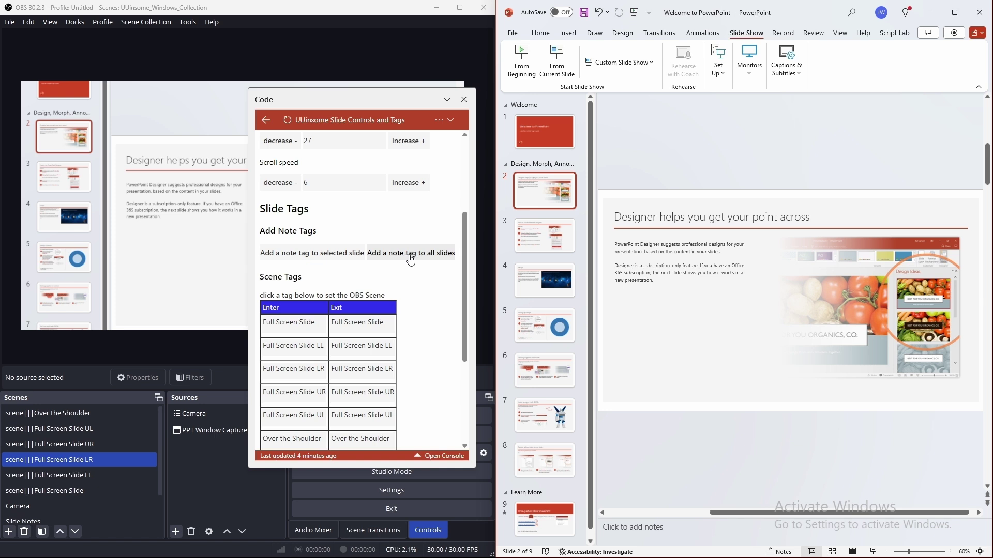
{"action": "left_click", "coordinate": [413, 254]}
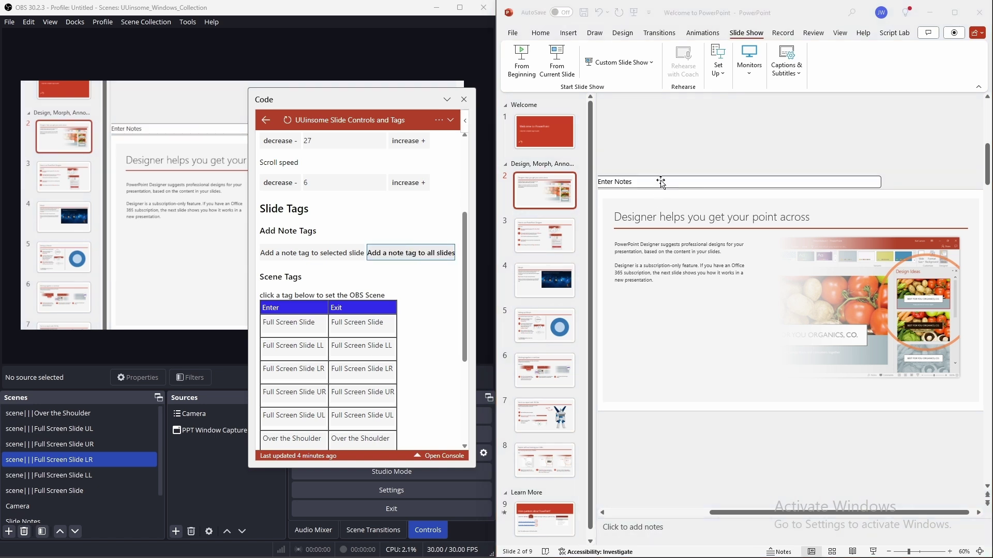
Paste slide 2's body text into its Enter Notes box
{"action": "left_click_drag", "start_coordinate": [747, 517], "coordinate": [705, 517]}
{"action": "left_click", "coordinate": [529, 128]}
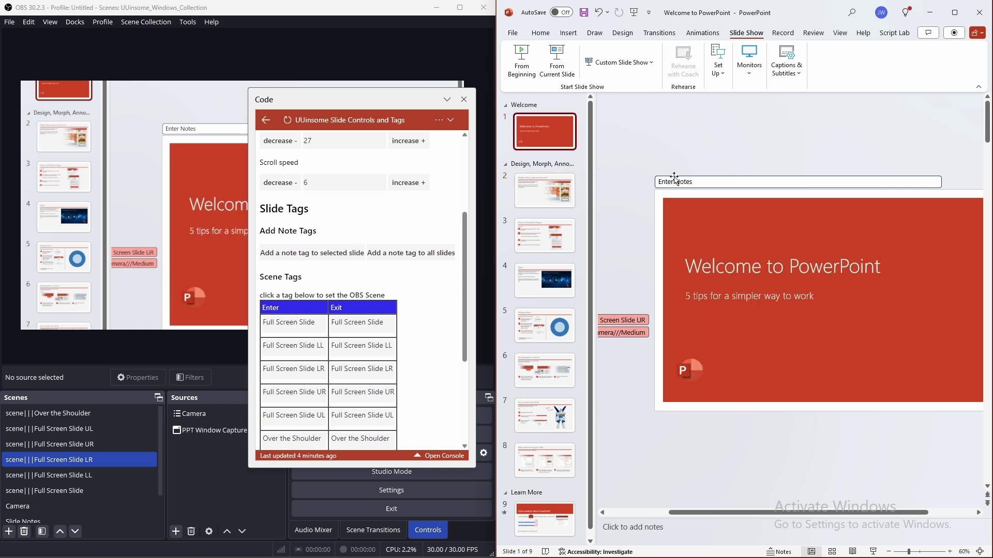
{"action": "left_click", "coordinate": [562, 192]}
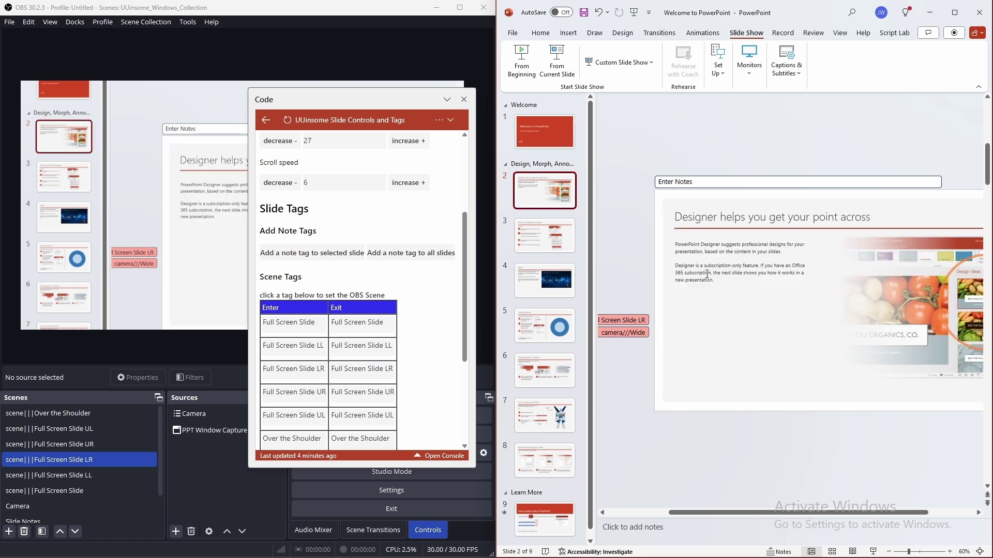
{"action": "left_click_drag", "start_coordinate": [716, 281], "coordinate": [679, 246]}
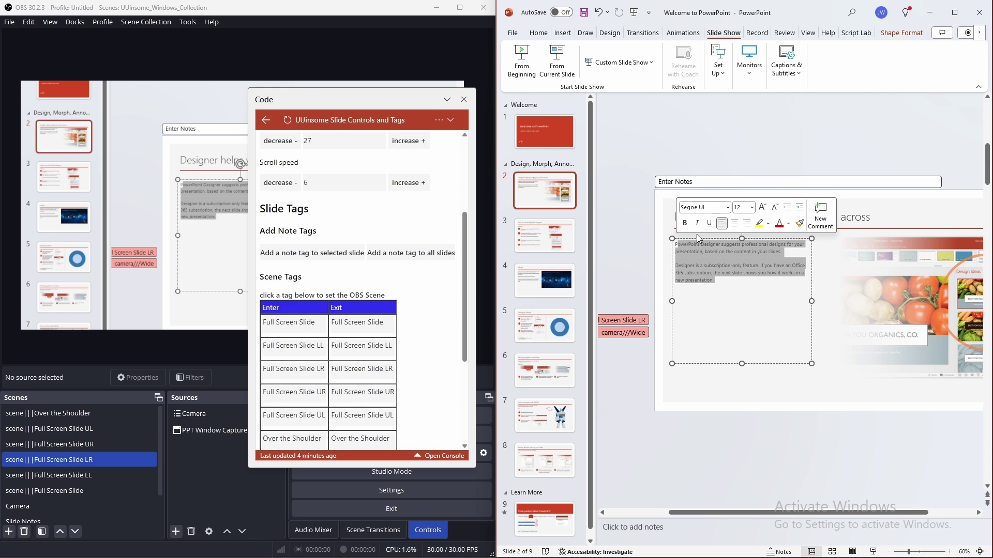
{"action": "triple_click", "coordinate": [692, 184]}
{"action": "type", "text": "If you have an Office 365 subscription, the next slide shows you how it works in a new presentation."}
{"action": "left_click_drag", "start_coordinate": [381, 103], "coordinate": [702, 92]}
Open a windowed projector of the Slide Notes scene
{"action": "left_click", "coordinate": [622, 205]}
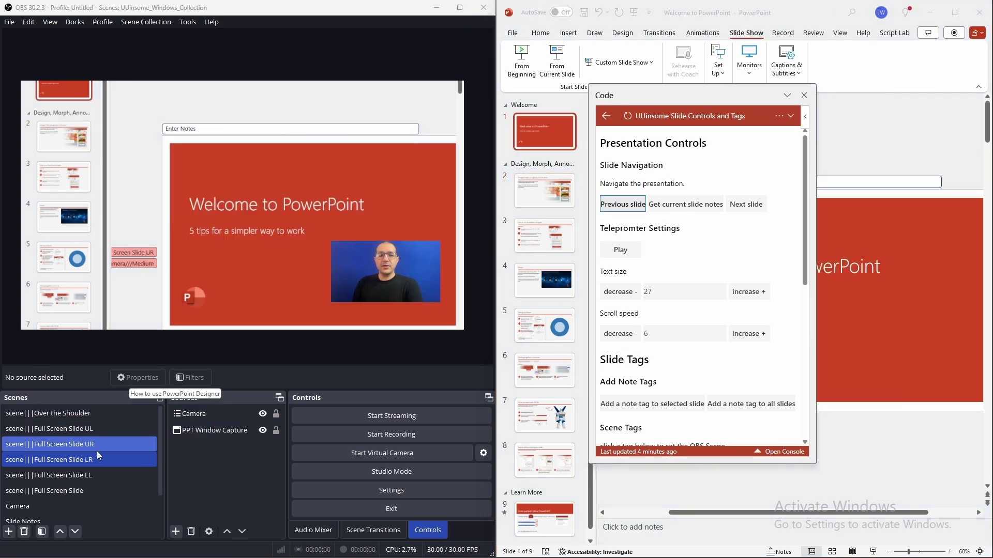
{"action": "scroll", "coordinate": [39, 494], "scroll_direction": "down", "scroll_amount": 1}
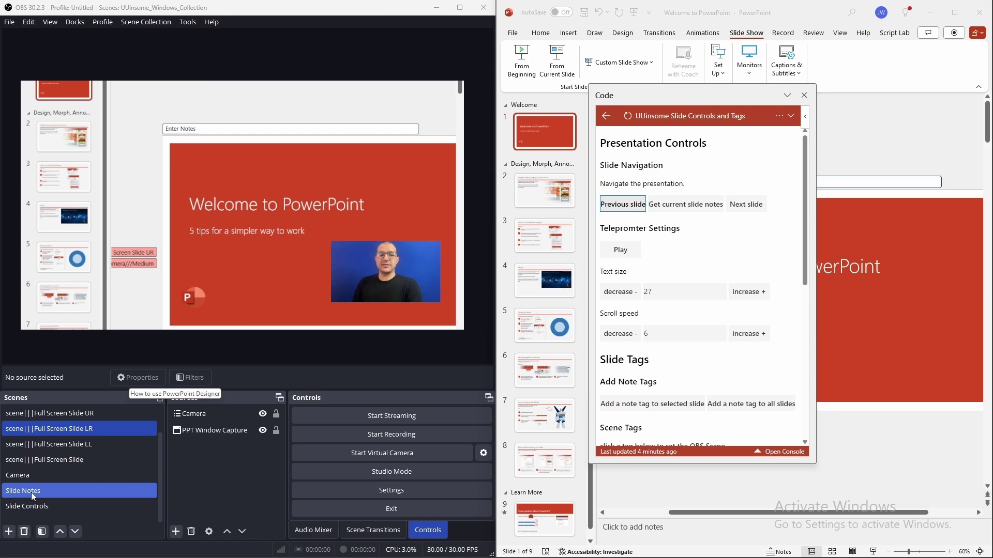
{"action": "left_click", "coordinate": [31, 492]}
{"action": "right_click", "coordinate": [31, 493]}
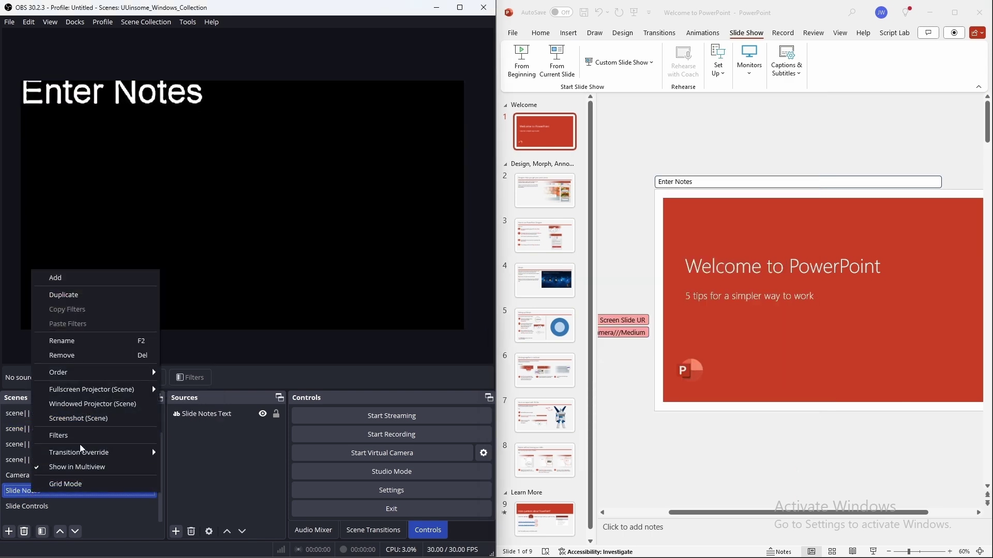
{"action": "left_click", "coordinate": [100, 404]}
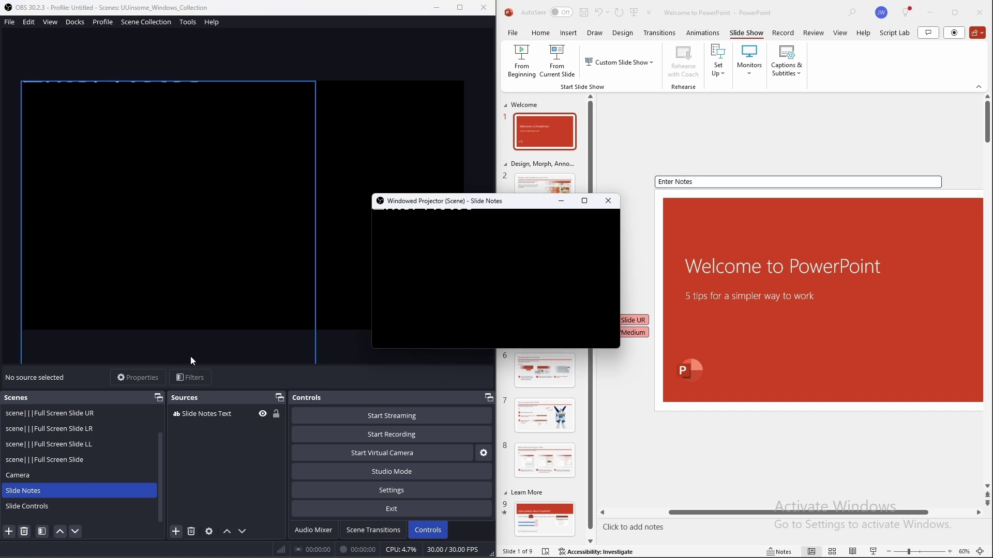
Make the projector window always on top and move it to the top-left
{"action": "right_click", "coordinate": [518, 239]}
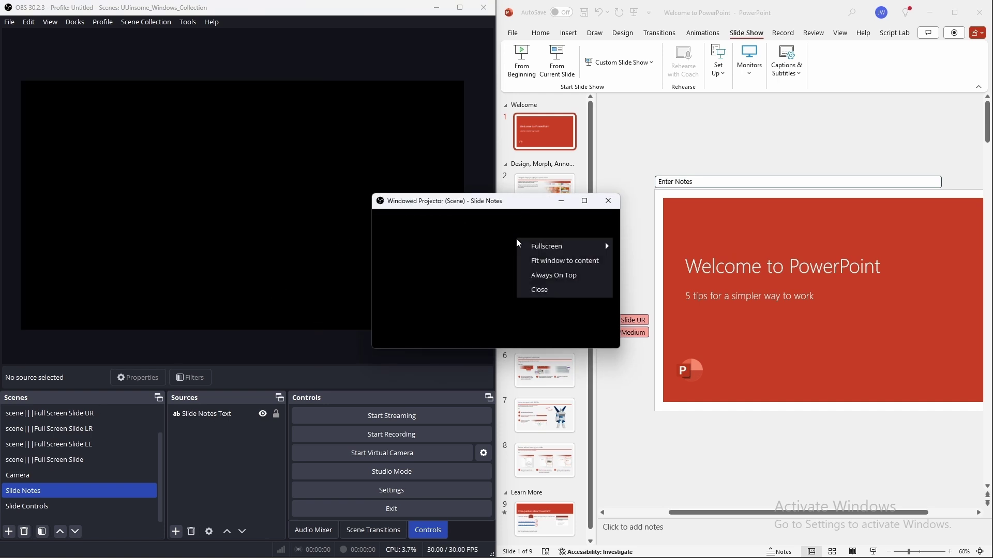
{"action": "left_click", "coordinate": [552, 279]}
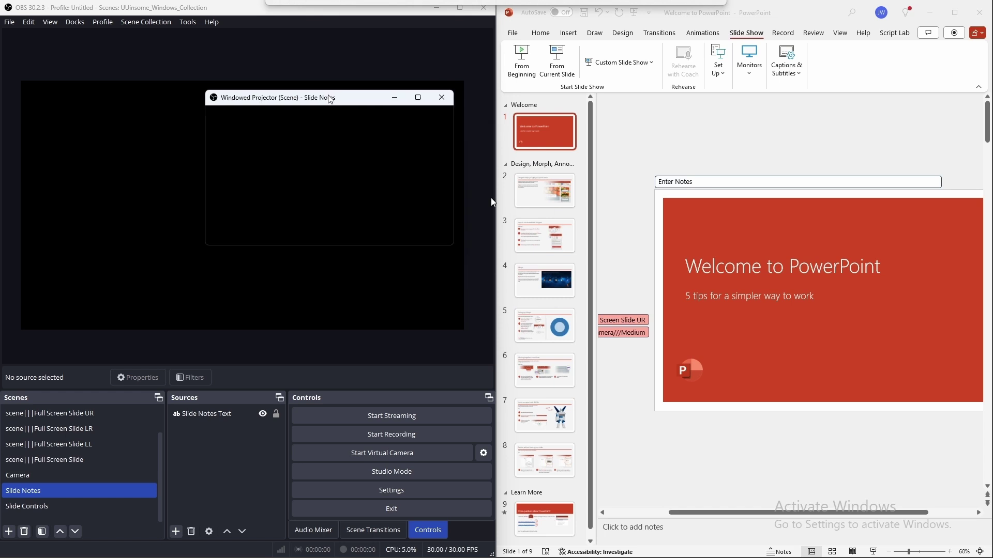
{"action": "left_click_drag", "start_coordinate": [316, 86], "coordinate": [229, 20]}
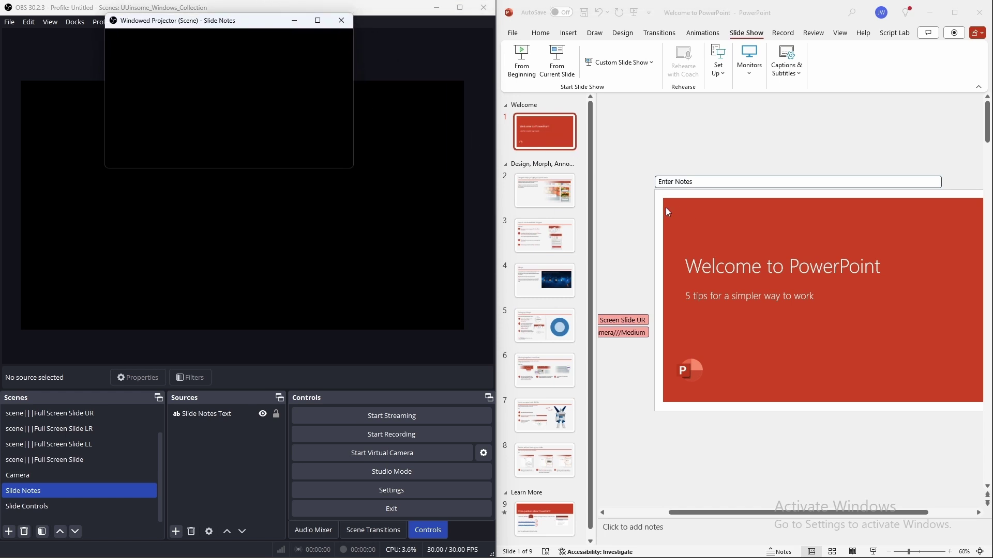
{"action": "left_click", "coordinate": [622, 139]}
{"action": "left_click_drag", "start_coordinate": [709, 85], "coordinate": [545, 96]}
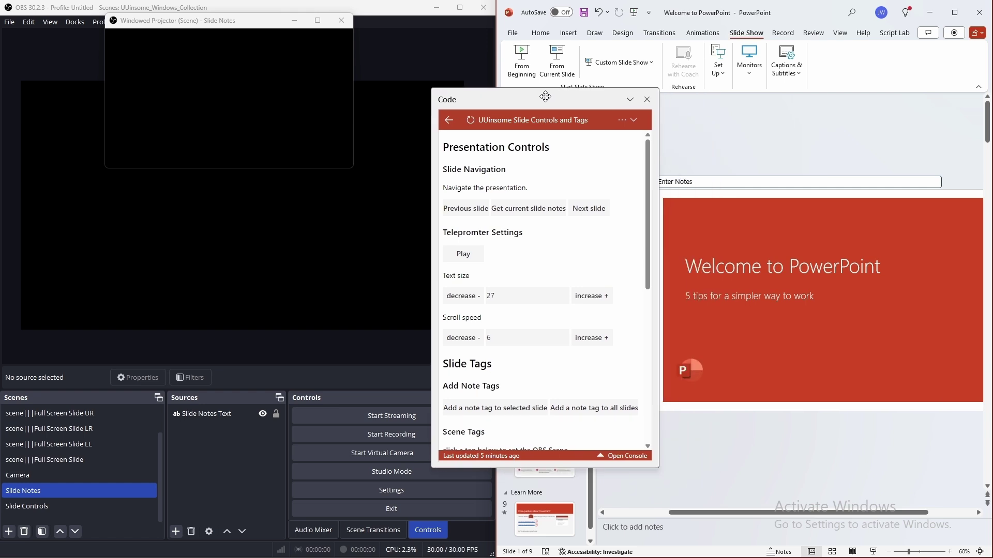
Advance to slide 2, start the teleprompter scrolling, and set text size to 28
{"action": "left_click", "coordinate": [591, 210]}
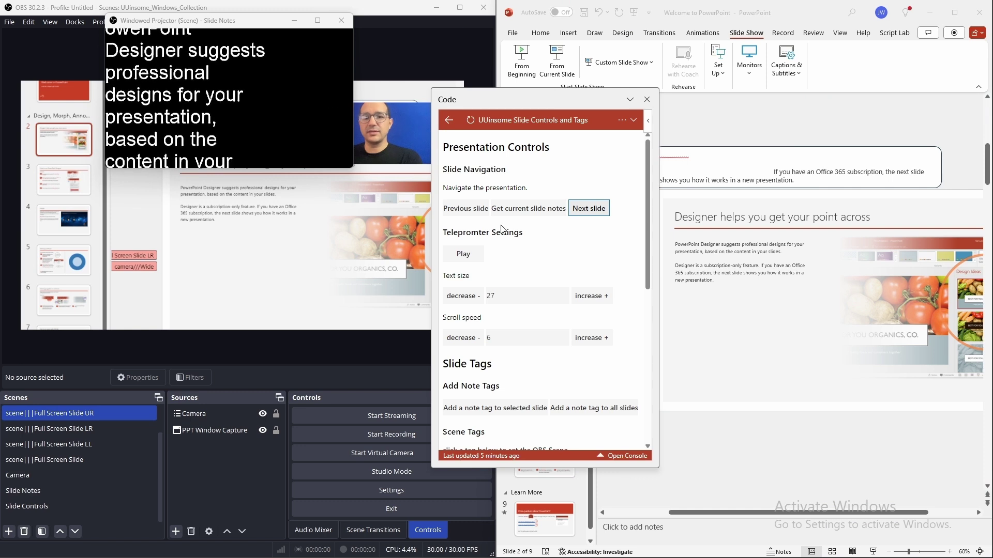
{"action": "left_click", "coordinate": [474, 256]}
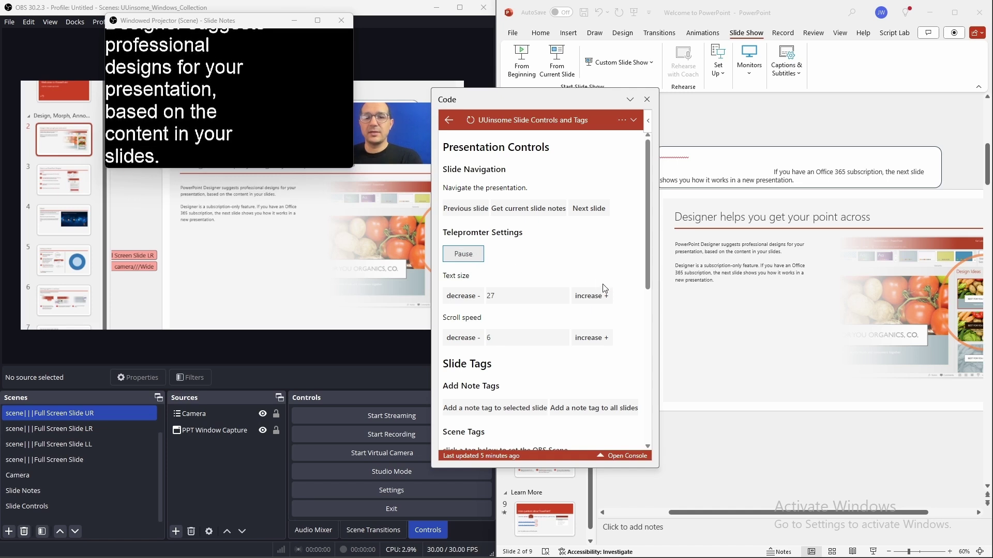
{"action": "left_click", "coordinate": [592, 299]}
{"action": "left_click", "coordinate": [592, 300]}
{"action": "left_click", "coordinate": [592, 299]}
{"action": "left_click", "coordinate": [593, 299]}
{"action": "left_click", "coordinate": [592, 299]}
{"action": "left_click", "coordinate": [461, 295]}
{"action": "left_click", "coordinate": [465, 297]}
{"action": "left_click", "coordinate": [470, 299]}
{"action": "left_click", "coordinate": [470, 299]}
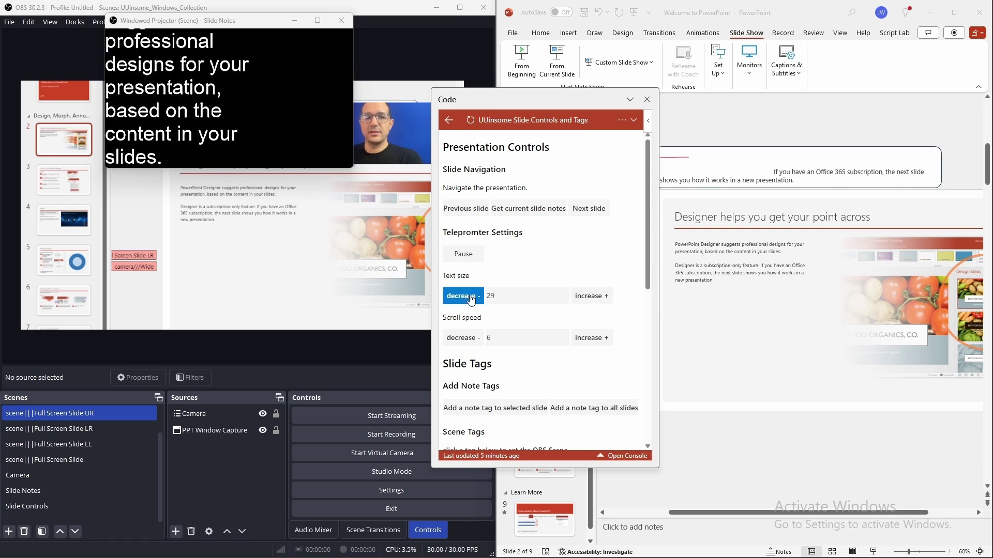
Adjust the teleprompter scroll speed up and down, ending at 6
{"action": "left_click", "coordinate": [592, 339]}
{"action": "left_click", "coordinate": [592, 339]}
{"action": "left_click", "coordinate": [592, 339]}
{"action": "left_click", "coordinate": [593, 339]}
{"action": "left_click", "coordinate": [595, 339]}
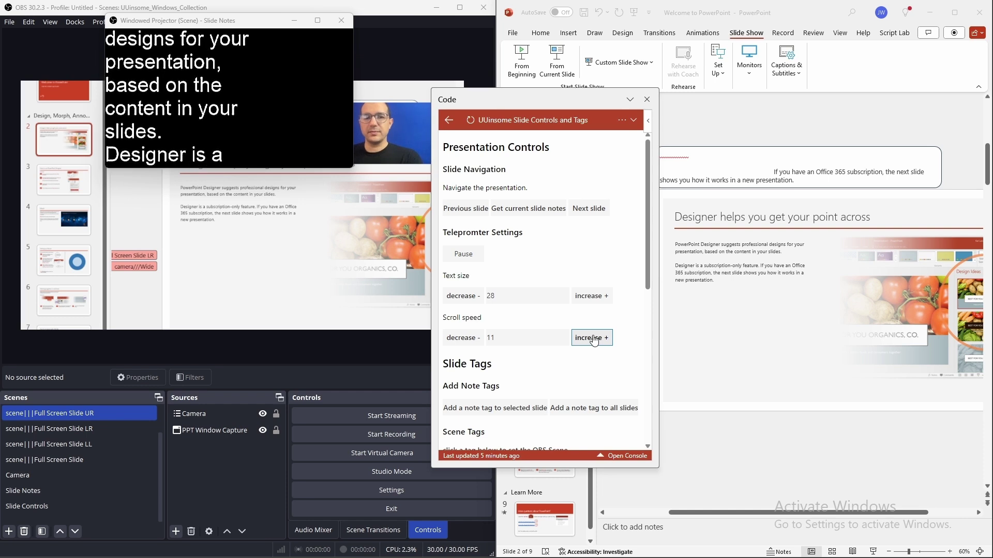
{"action": "left_click", "coordinate": [594, 340]}
{"action": "left_click", "coordinate": [594, 340]}
{"action": "left_click", "coordinate": [594, 340]}
{"action": "left_click", "coordinate": [594, 340]}
{"action": "left_click", "coordinate": [594, 339]}
{"action": "left_click", "coordinate": [594, 339]}
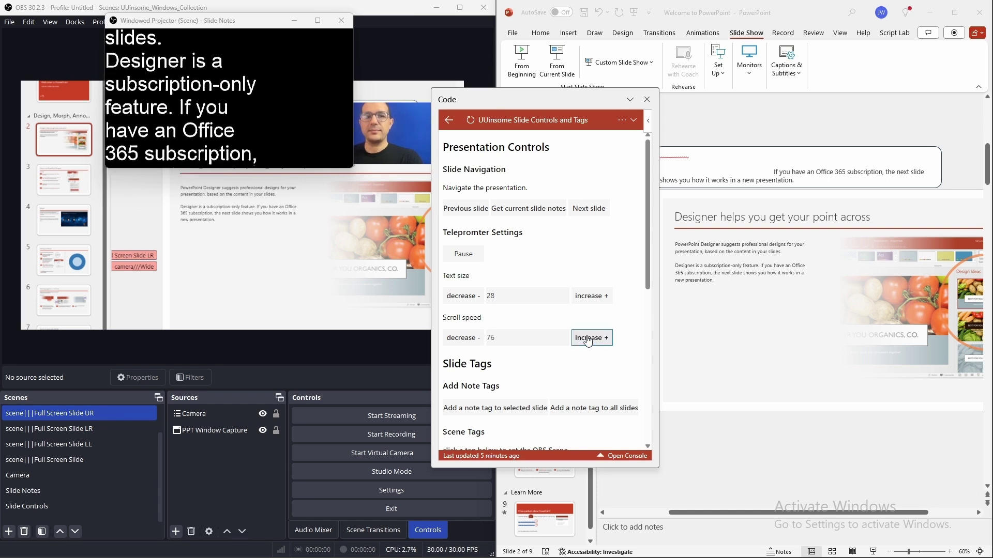
{"action": "left_click", "coordinate": [464, 339]}
{"action": "left_click", "coordinate": [463, 339]}
{"action": "left_click", "coordinate": [463, 339]}
{"action": "left_click", "coordinate": [464, 339]}
{"action": "left_click", "coordinate": [464, 339]}
{"action": "left_click", "coordinate": [464, 339]}
{"action": "left_click", "coordinate": [464, 339]}
{"action": "left_click", "coordinate": [464, 339]}
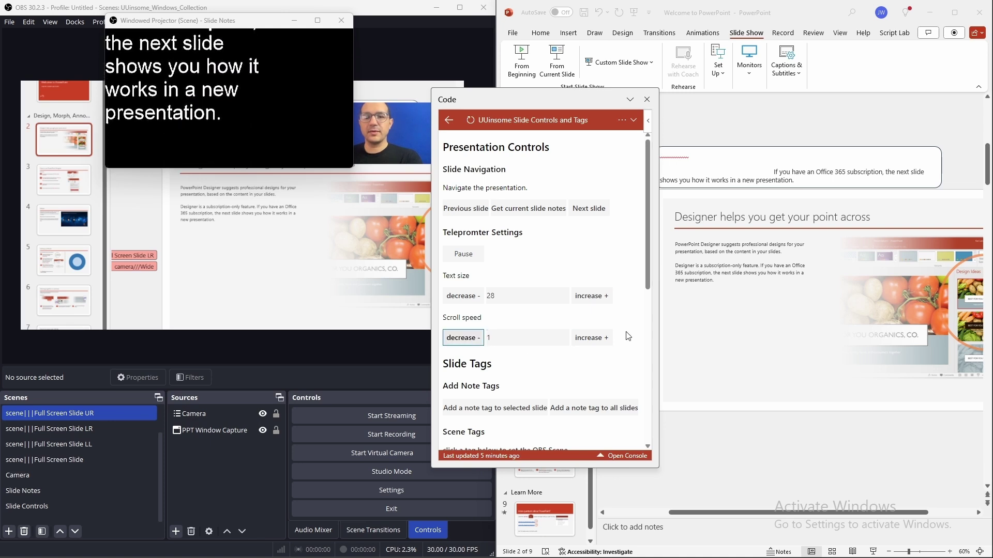
{"action": "left_click", "coordinate": [594, 339]}
{"action": "left_click_drag", "start_coordinate": [545, 97], "coordinate": [719, 96]}
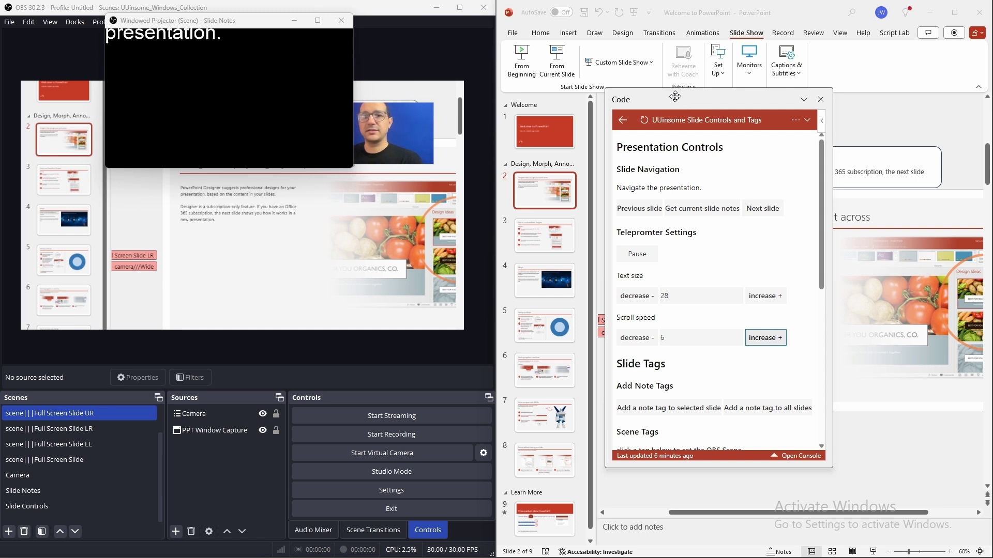
Show OBS's Hotkeys settings at the Slide Controls bindings, e.g. F16 NextSlide, F17 PreviousSlide
{"action": "left_click", "coordinate": [476, 362]}
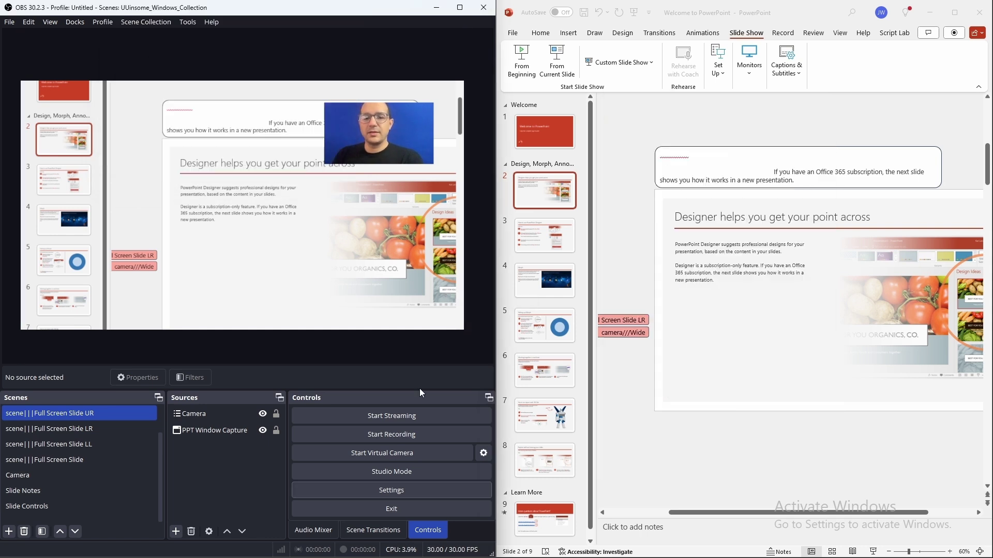
{"action": "left_click", "coordinate": [401, 490]}
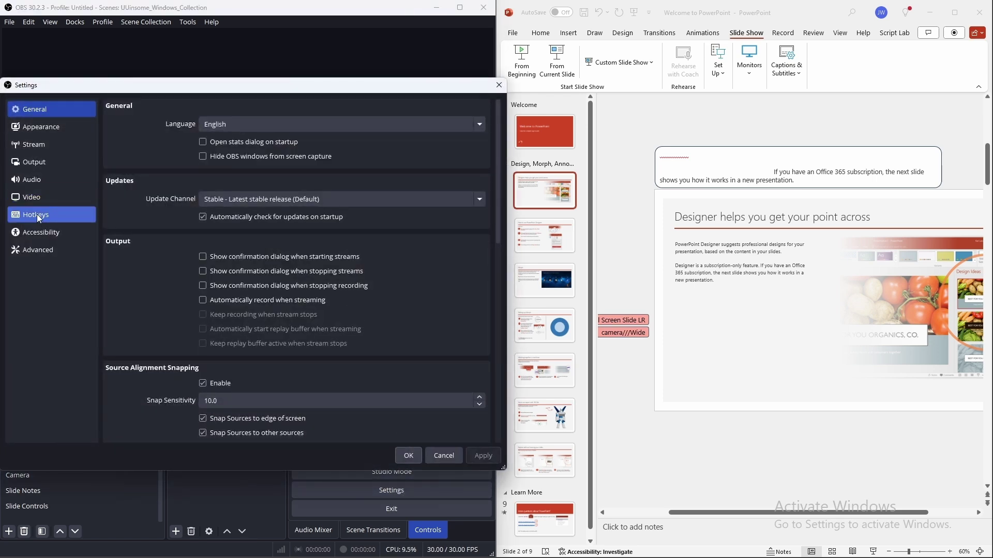
{"action": "left_click", "coordinate": [36, 214]}
{"action": "scroll", "coordinate": [362, 237], "scroll_direction": "down", "scroll_amount": 10}
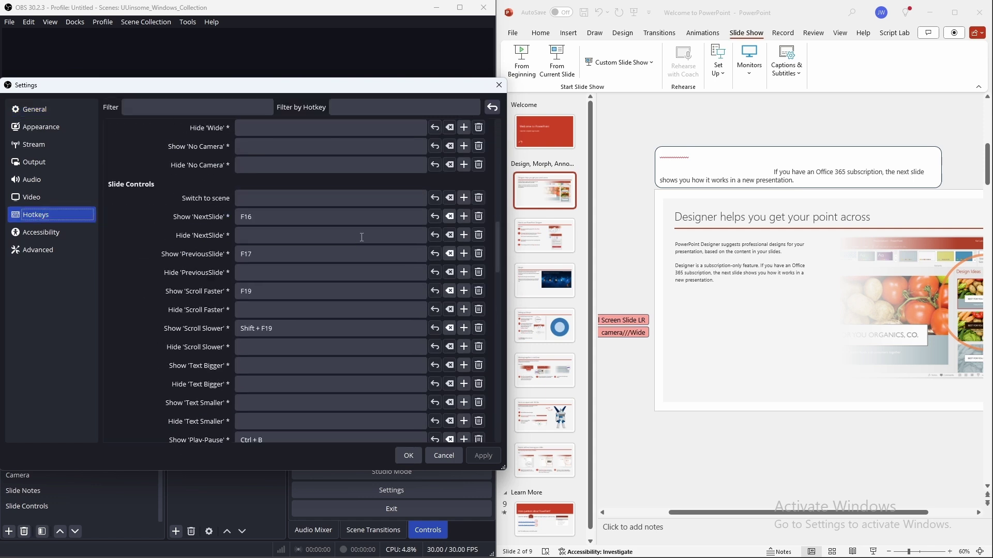
{"action": "scroll", "coordinate": [361, 238], "scroll_direction": "down", "scroll_amount": 2}
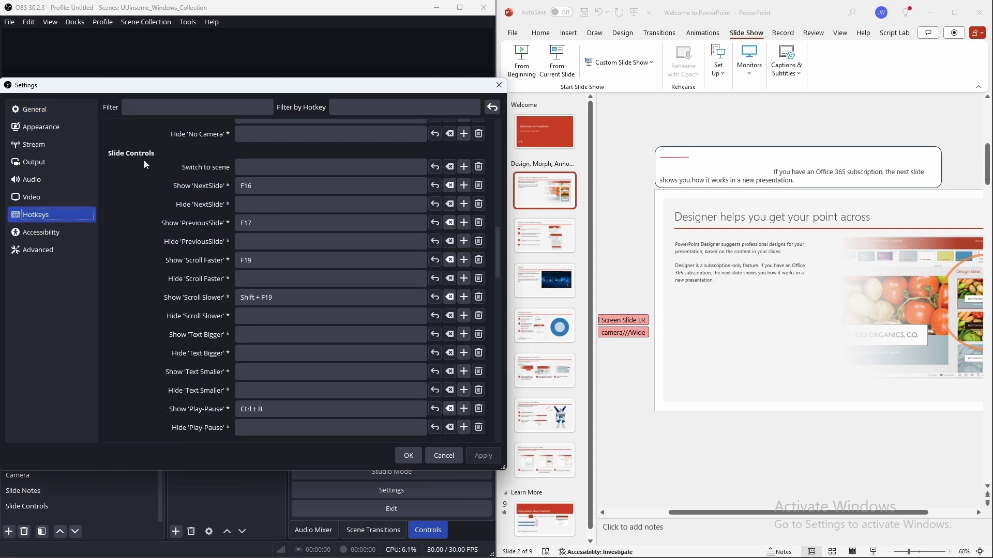